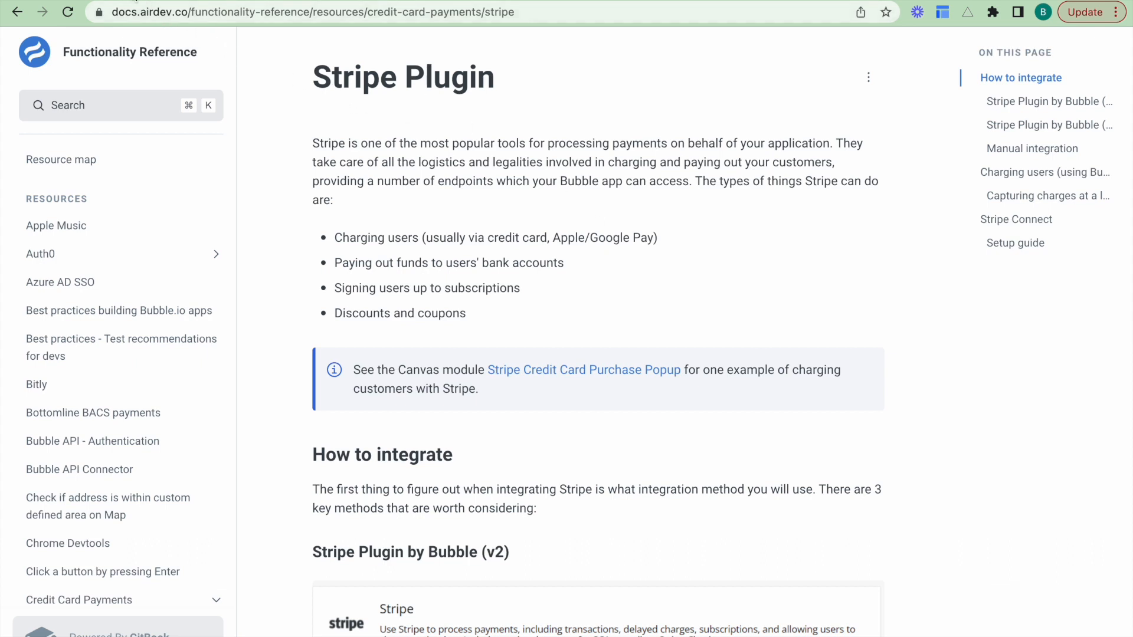
Step: Switch to the Bubble editor, search the plugin library for "stripe", and return to the installed Stripe plugin's settings
click(136, 2)
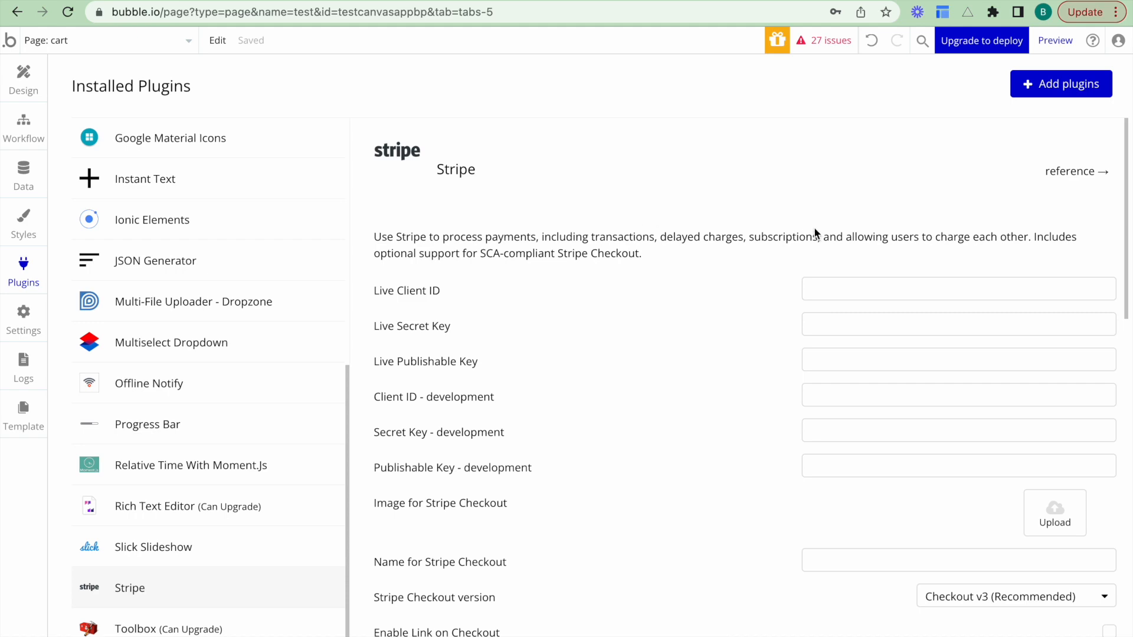
click(1022, 98)
click(260, 172)
text(stripe)
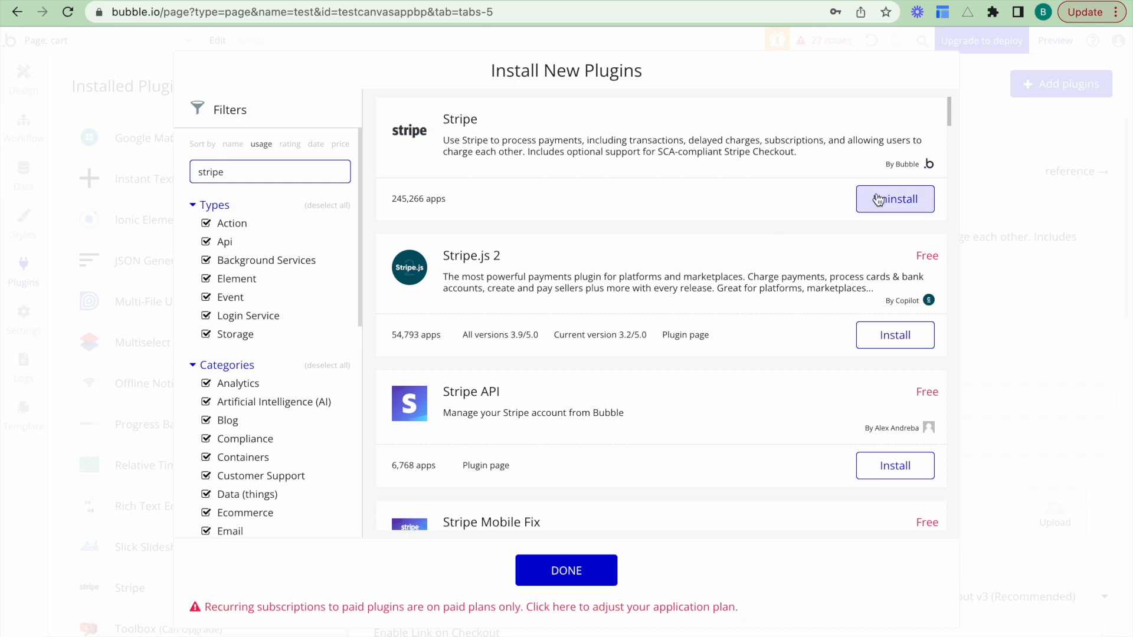
click(570, 581)
click(160, 583)
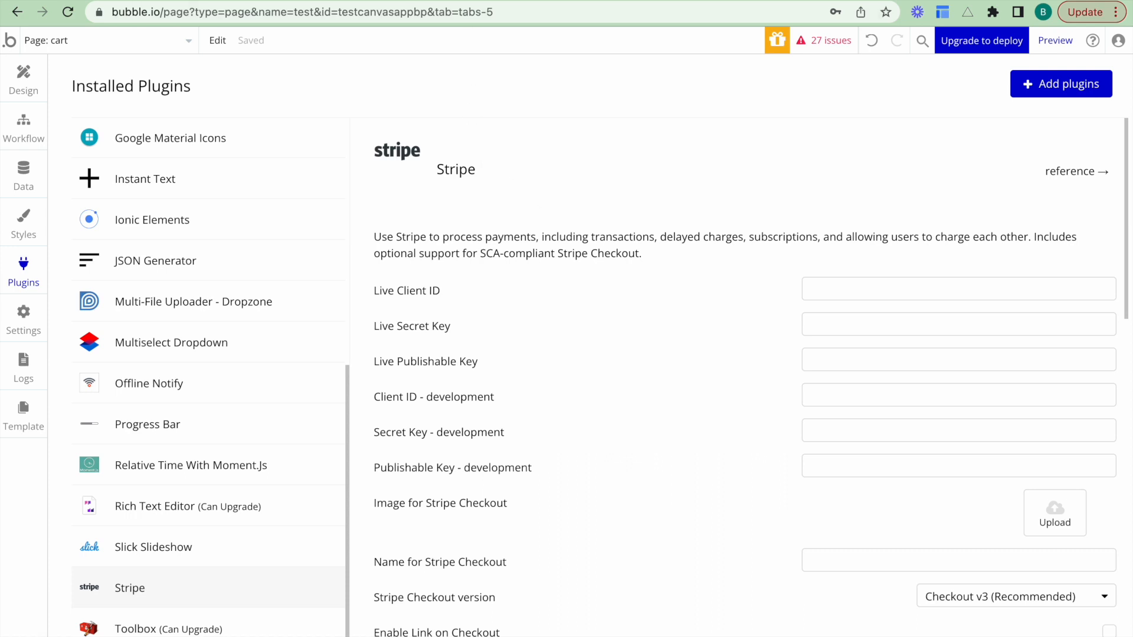
Step: Switch to the Stripe dashboard, open the developer API keys in test mode, and copy the publishable key
click(486, 2)
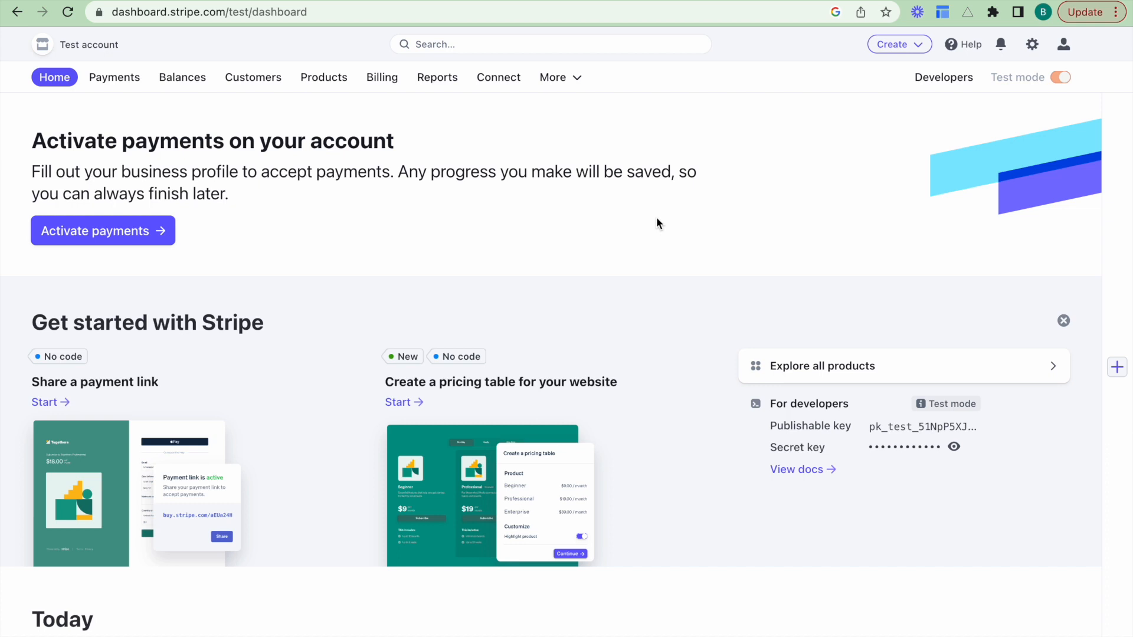
click(928, 85)
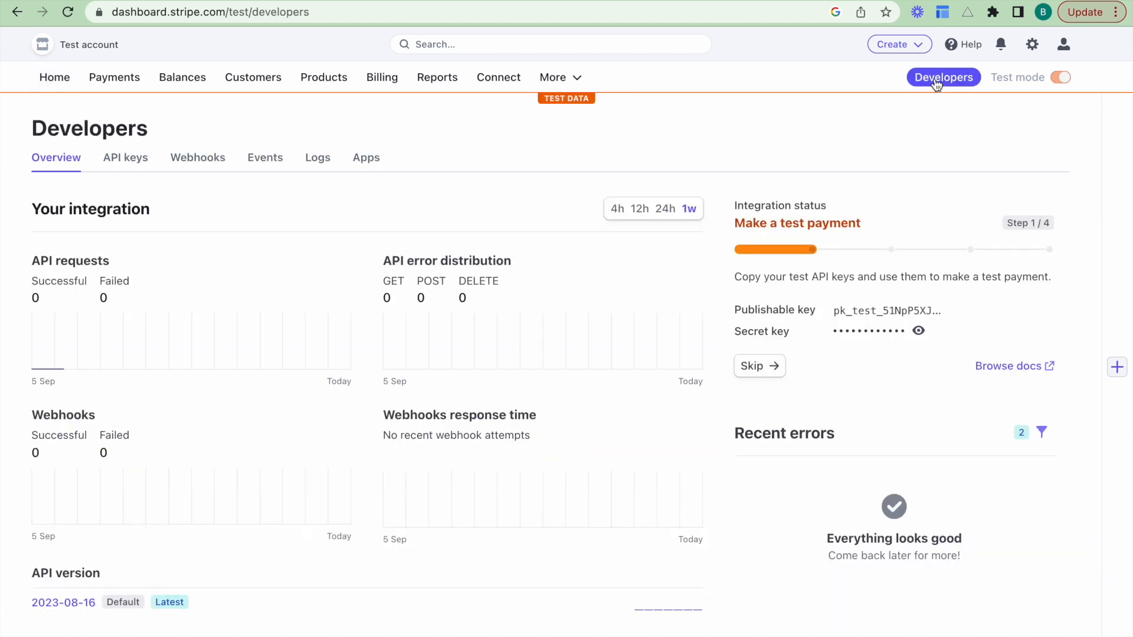
click(121, 160)
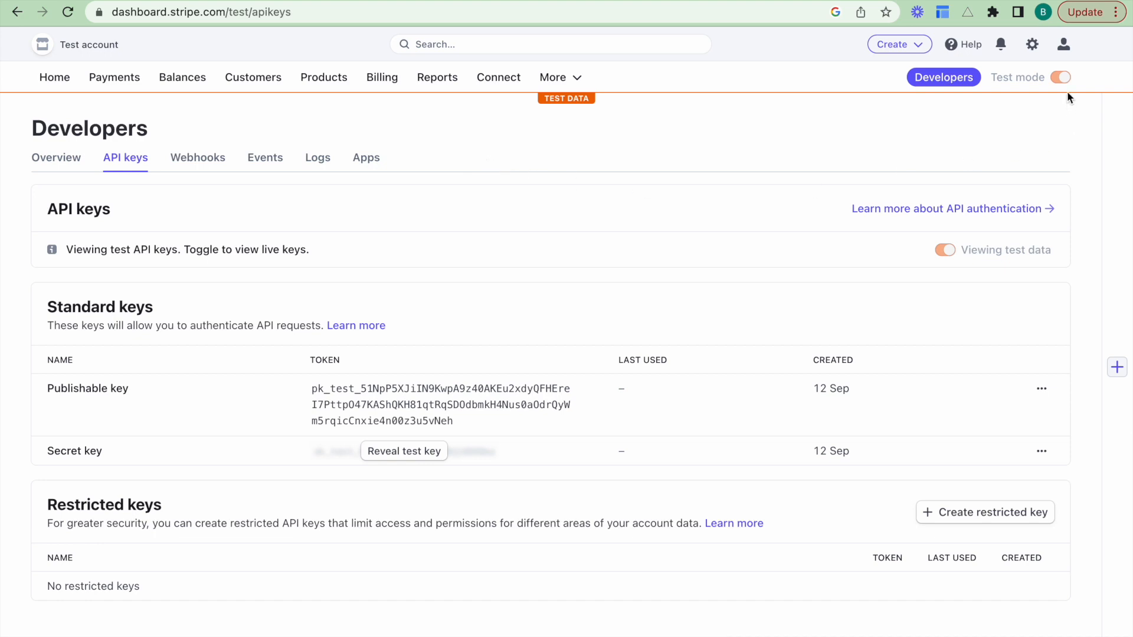
mouse_move(1061, 76)
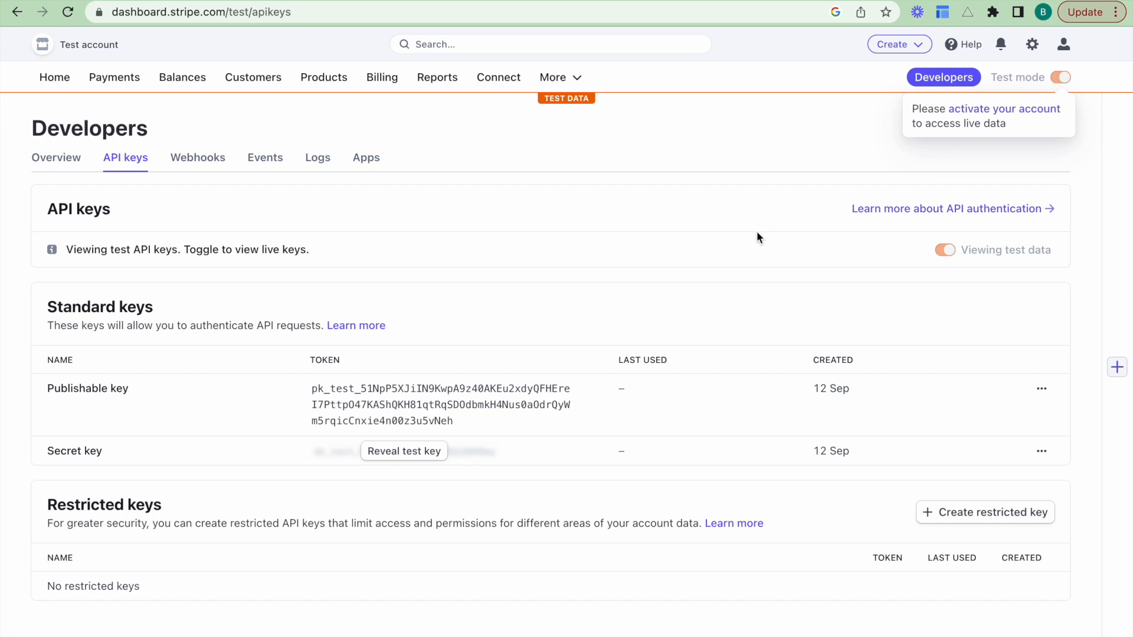
click(383, 413)
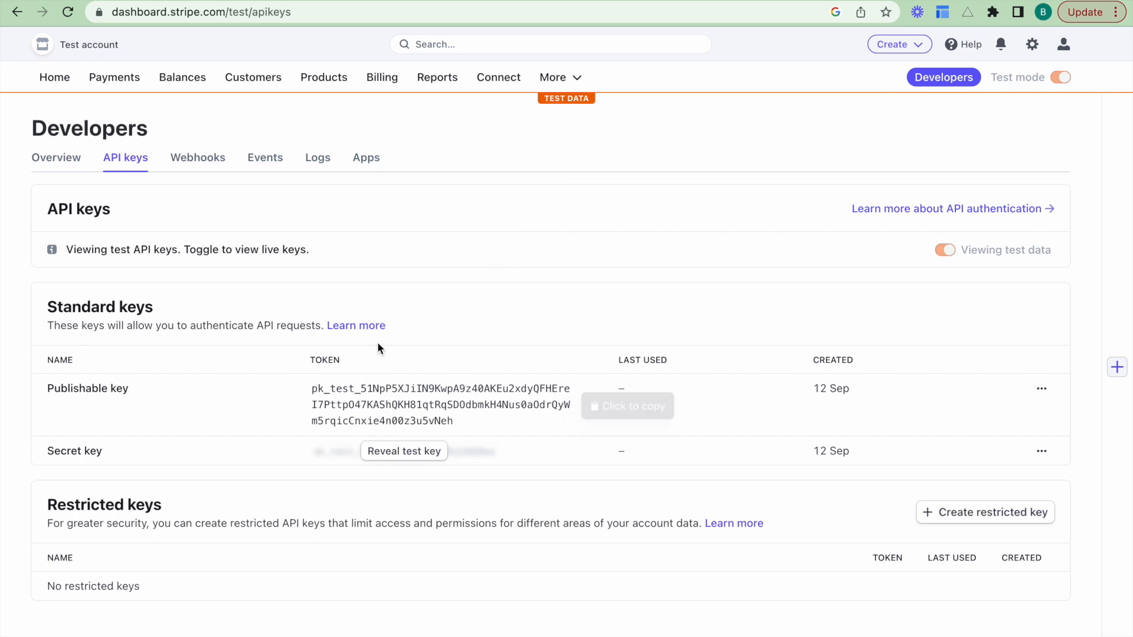
Step: Switch back to Bubble and paste the publishable test key as the Stripe plugin's development publishable key
click(108, 2)
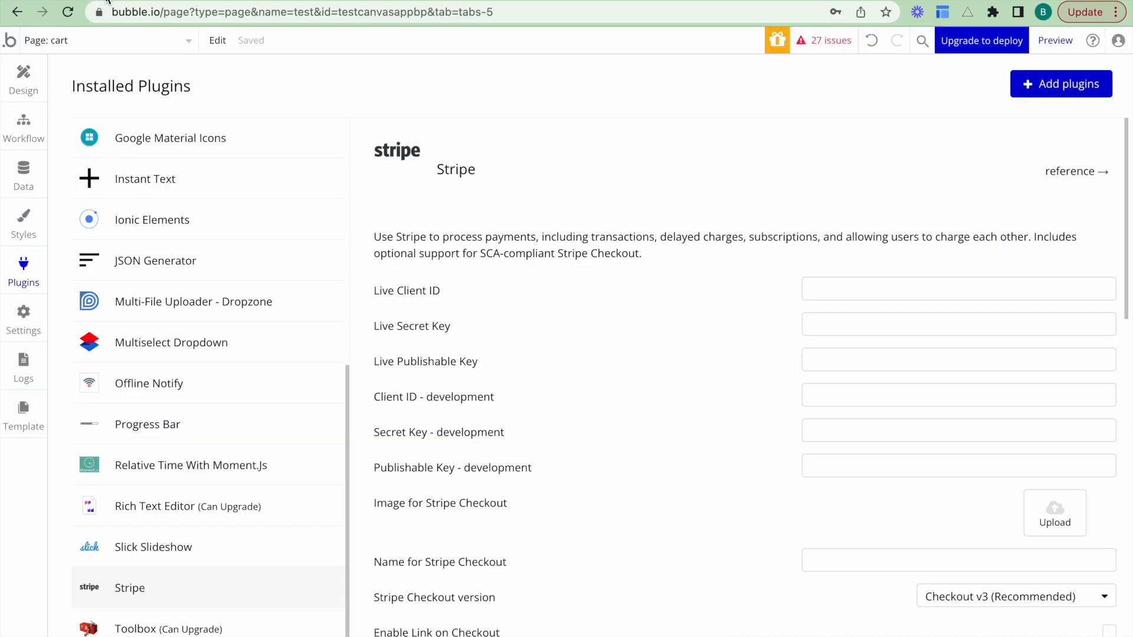
click(817, 477)
key(ctrl+v)
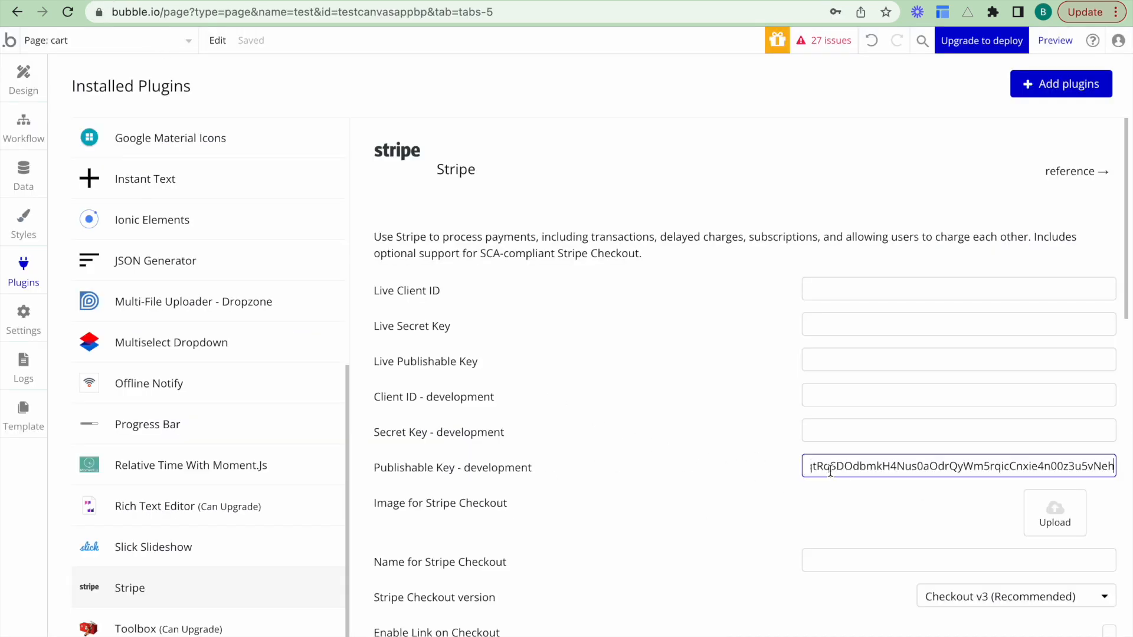
click(736, 446)
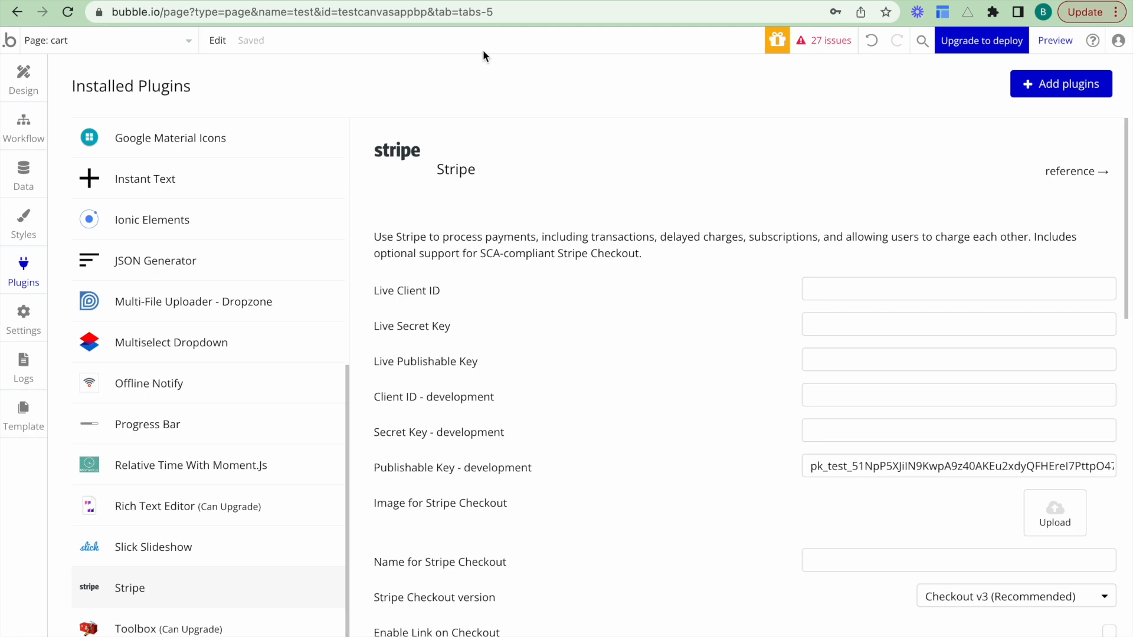
Step: Reveal and copy the test secret key in the Stripe dashboard and paste it as the Bubble plugin's development secret key
click(462, 1)
click(397, 451)
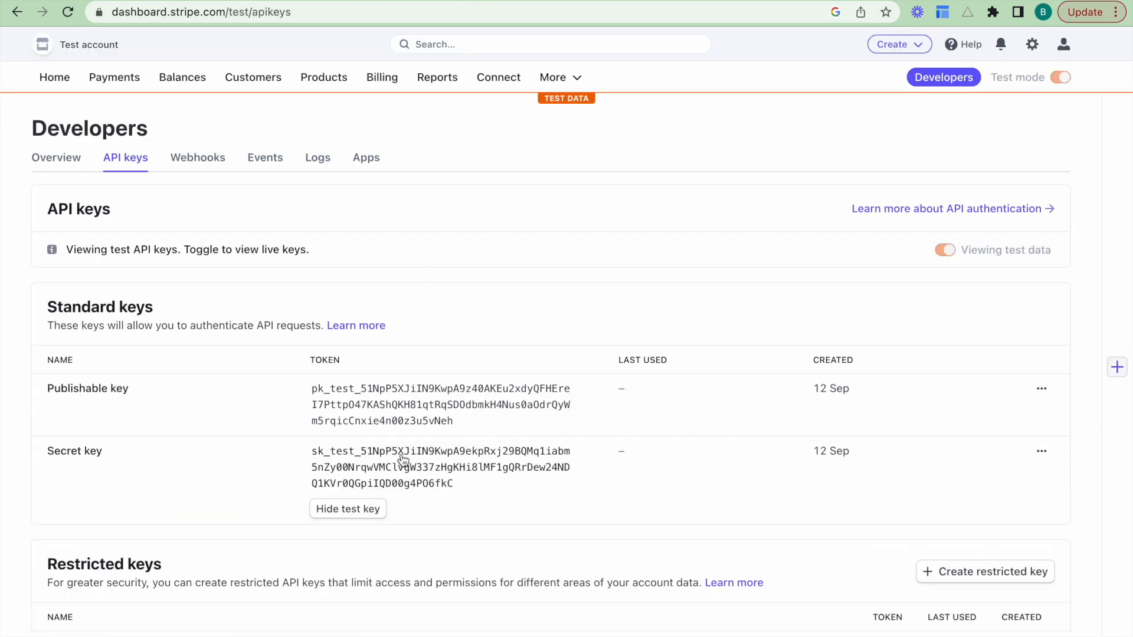
click(407, 463)
click(123, 4)
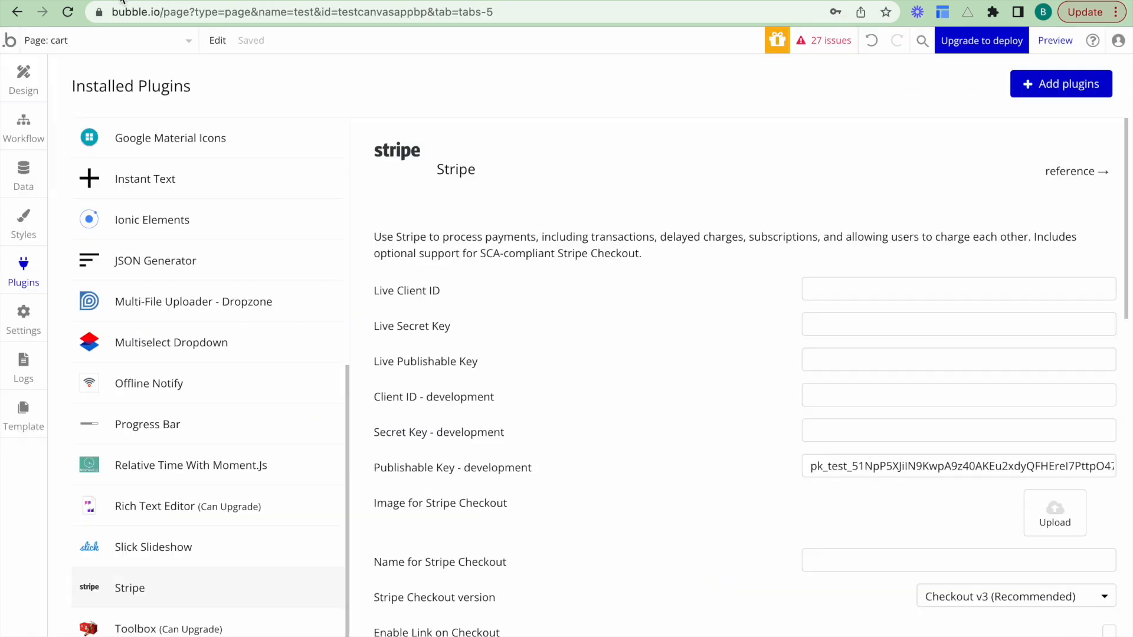
click(832, 434)
key(ctrl+v)
click(748, 437)
click(472, 2)
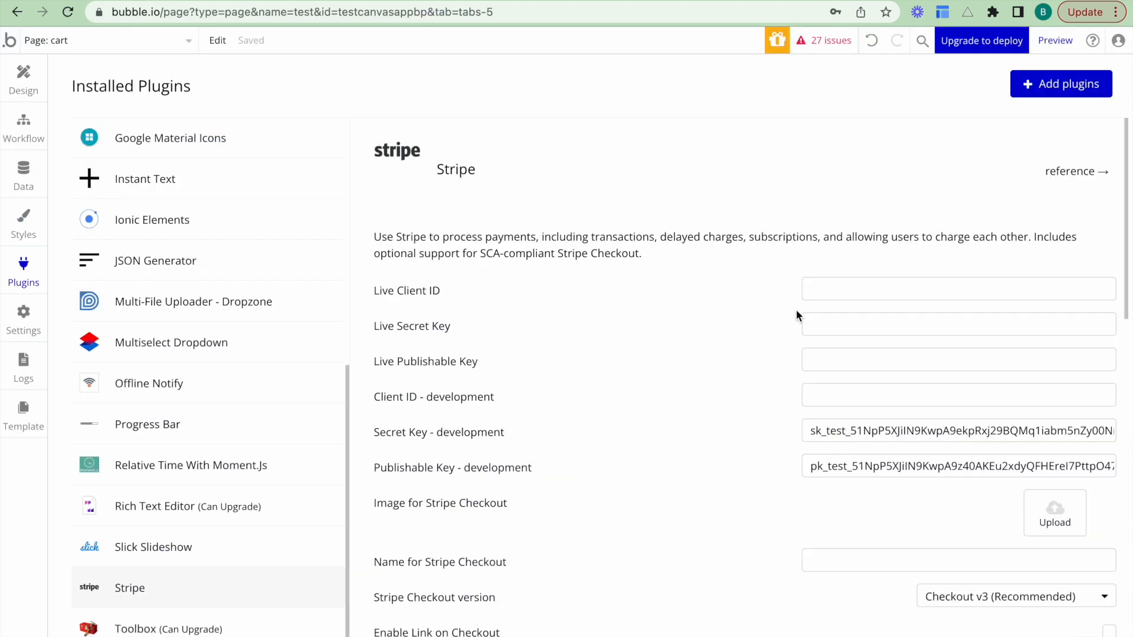
click(829, 325)
click(844, 352)
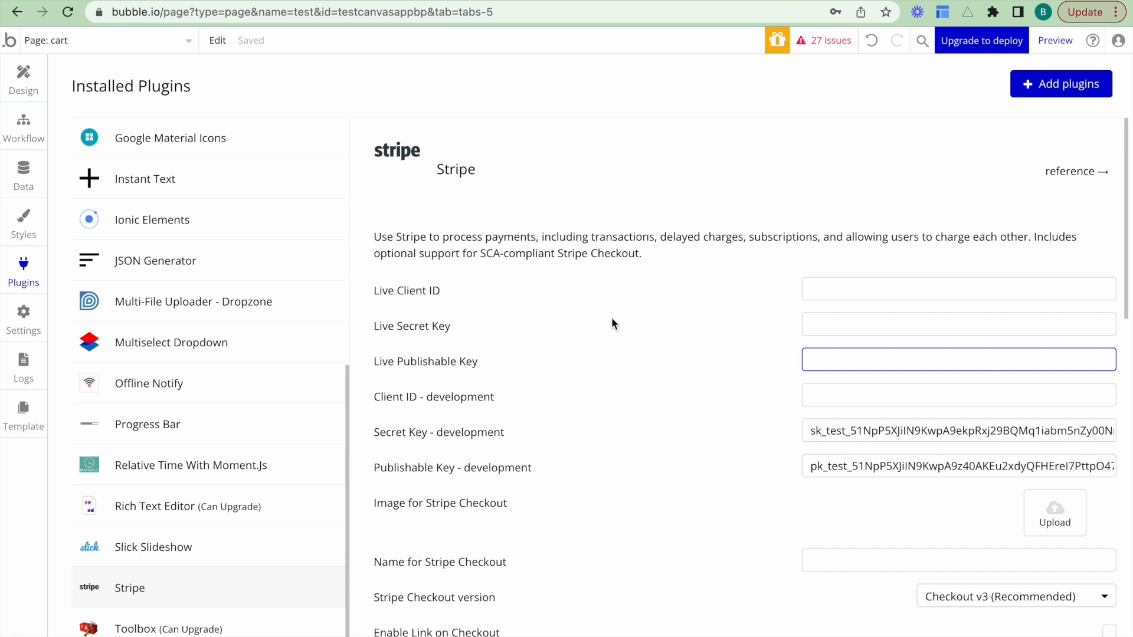
Step: Open the cart page's workflows and add a "Charge the current user" action to the "Button Pay now is clicked" event
click(33, 139)
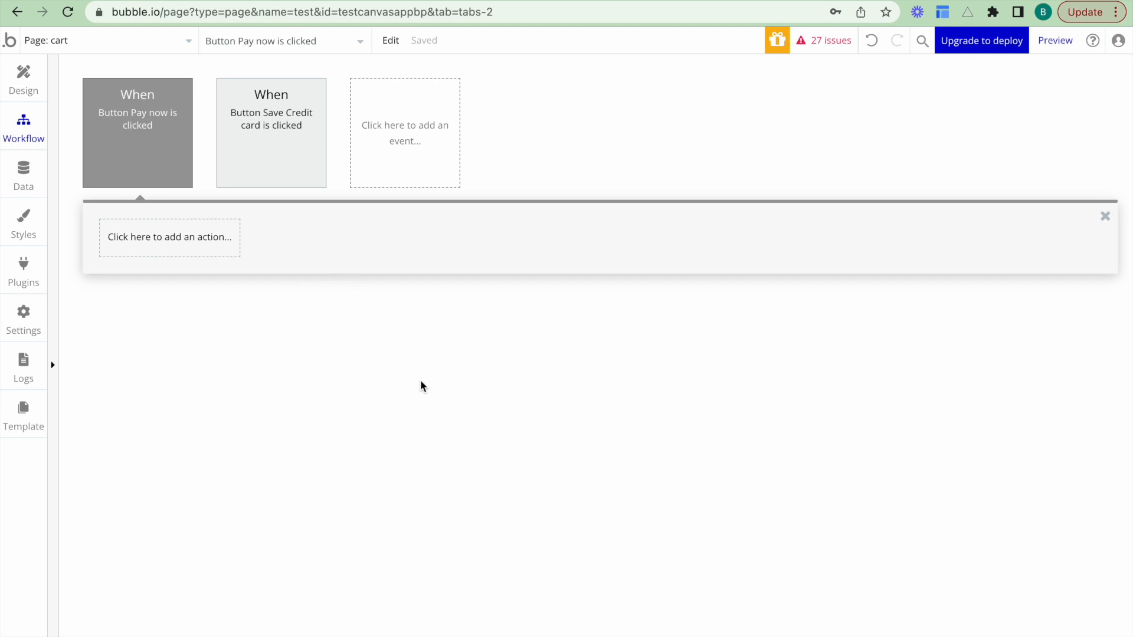
click(183, 251)
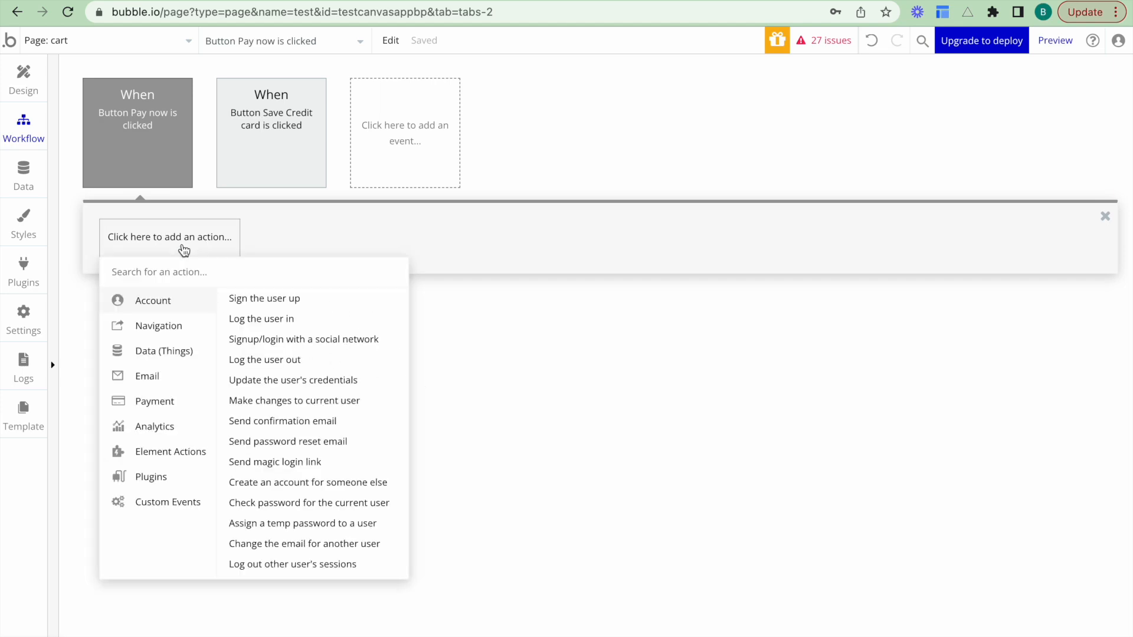
text(charg)
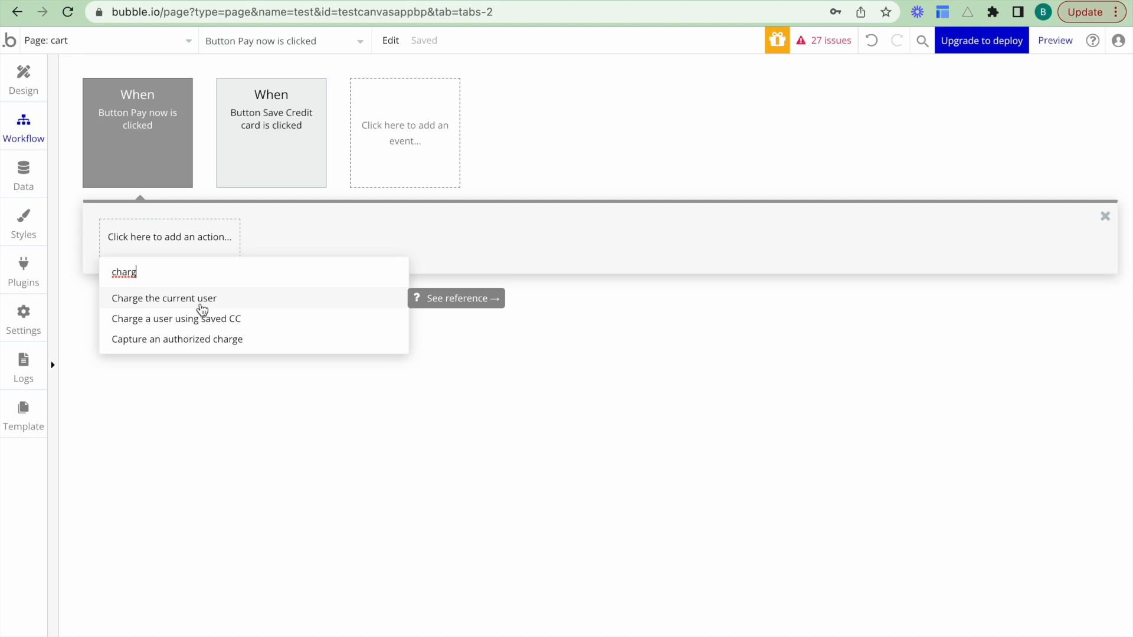
click(202, 309)
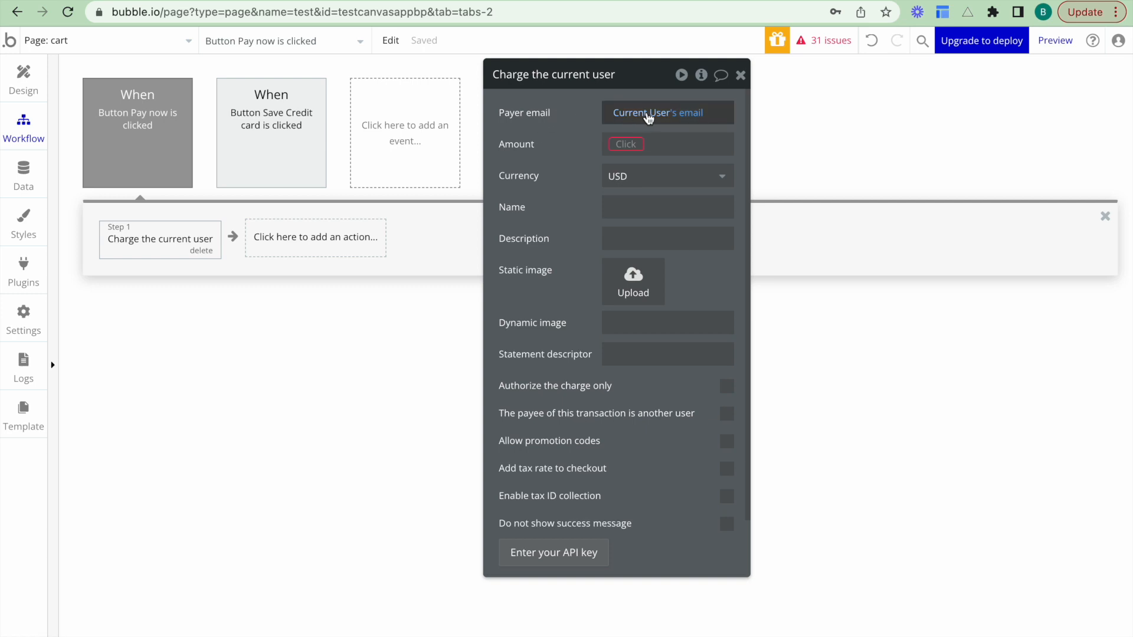
Step: Set the charge action's amount to Group Cart Total's number
click(628, 145)
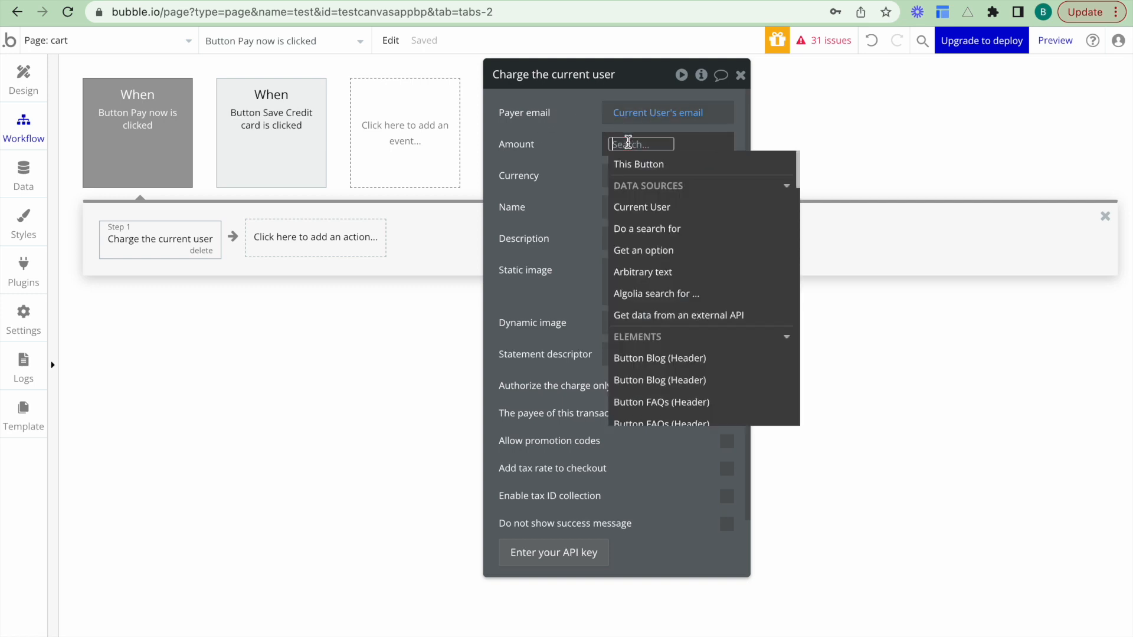
text(group car)
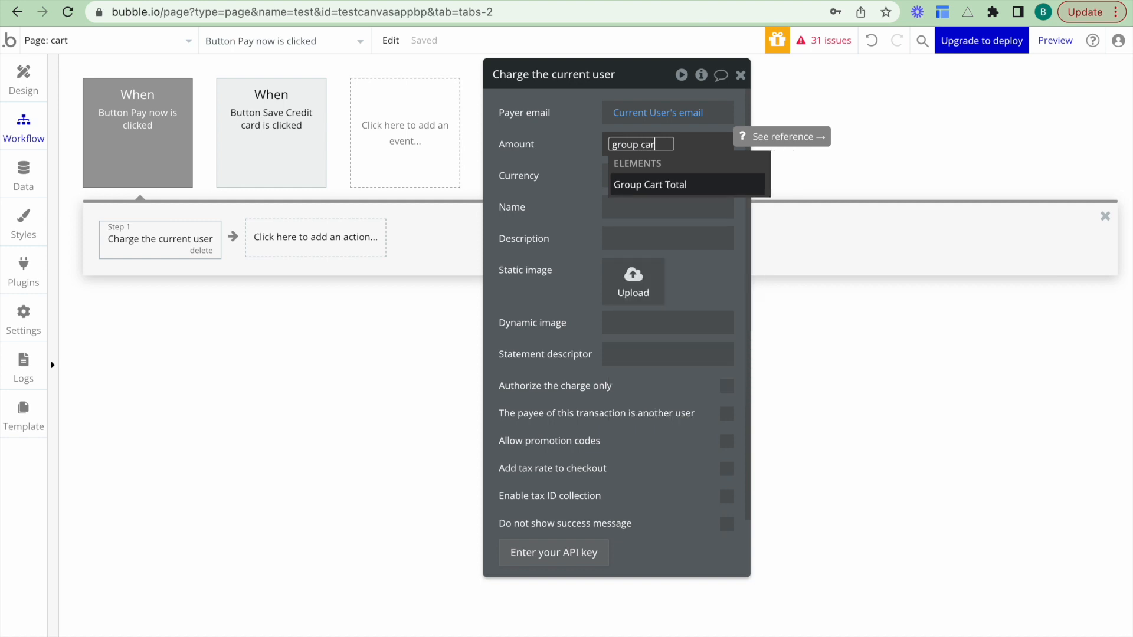
click(645, 184)
click(626, 195)
click(571, 189)
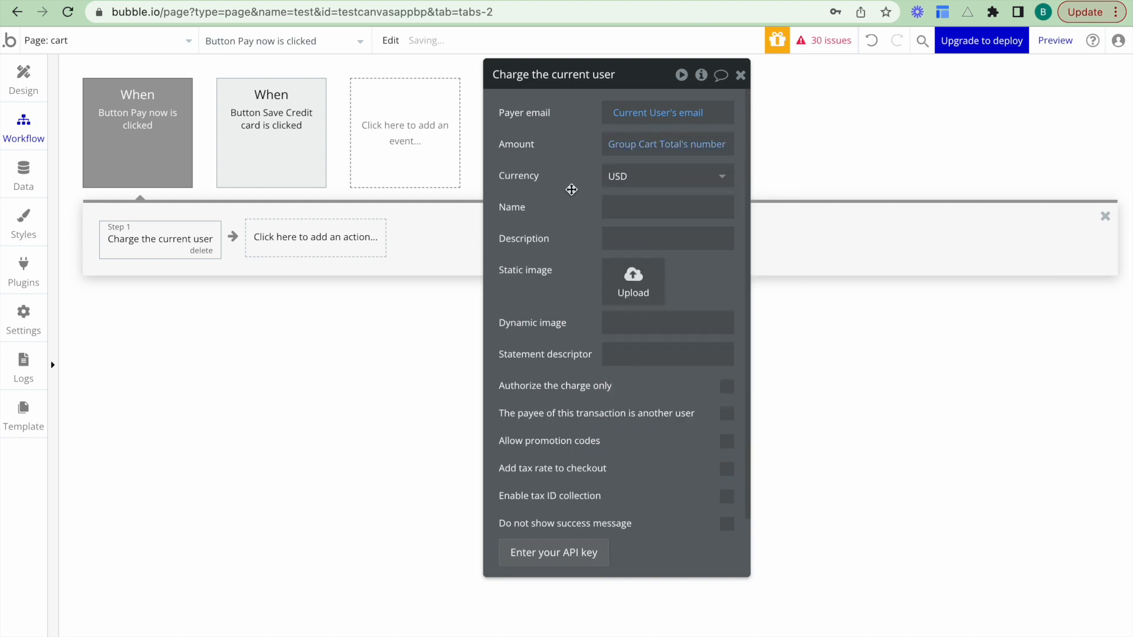
Step: Review the charge action's currency choices and its remaining optional settings
click(619, 180)
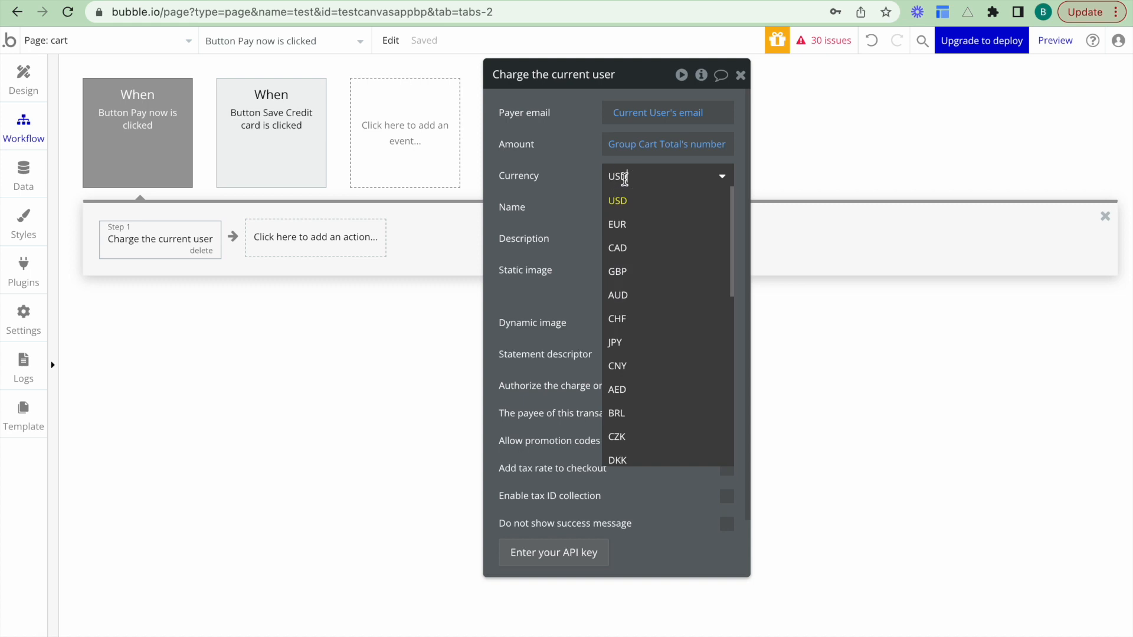
click(534, 171)
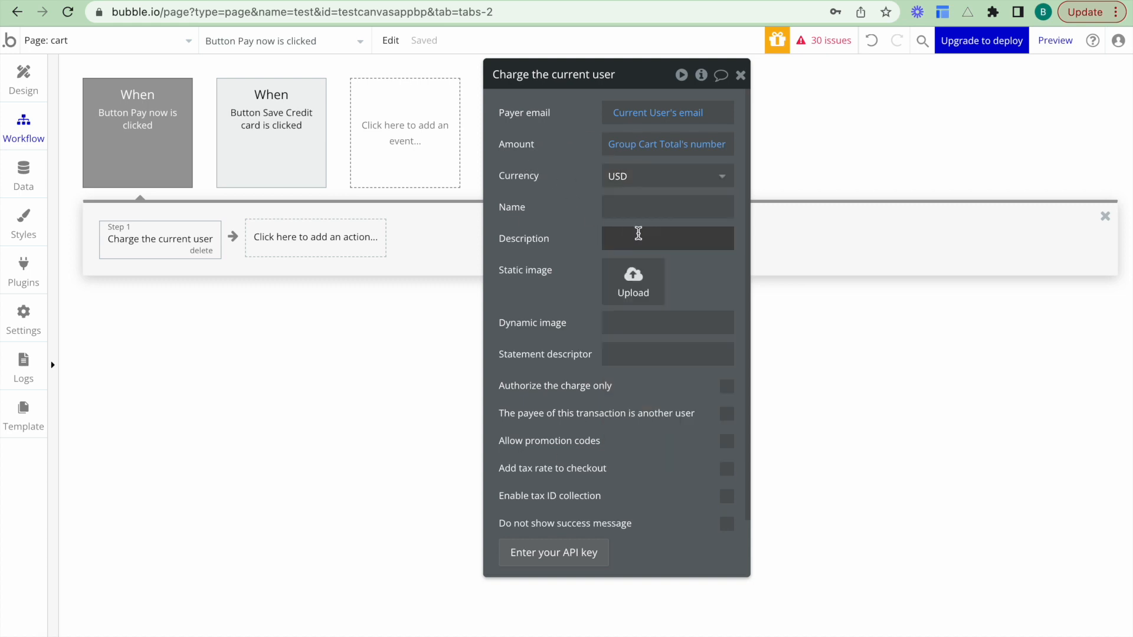
scroll(575, 298, down, 2)
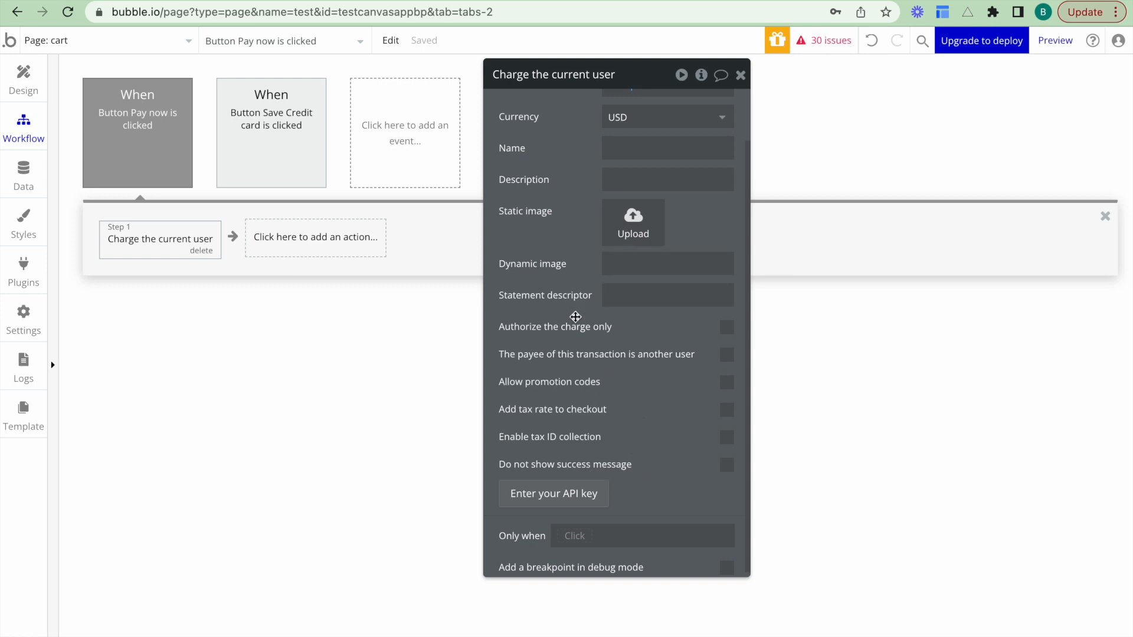
scroll(575, 317, up, 2)
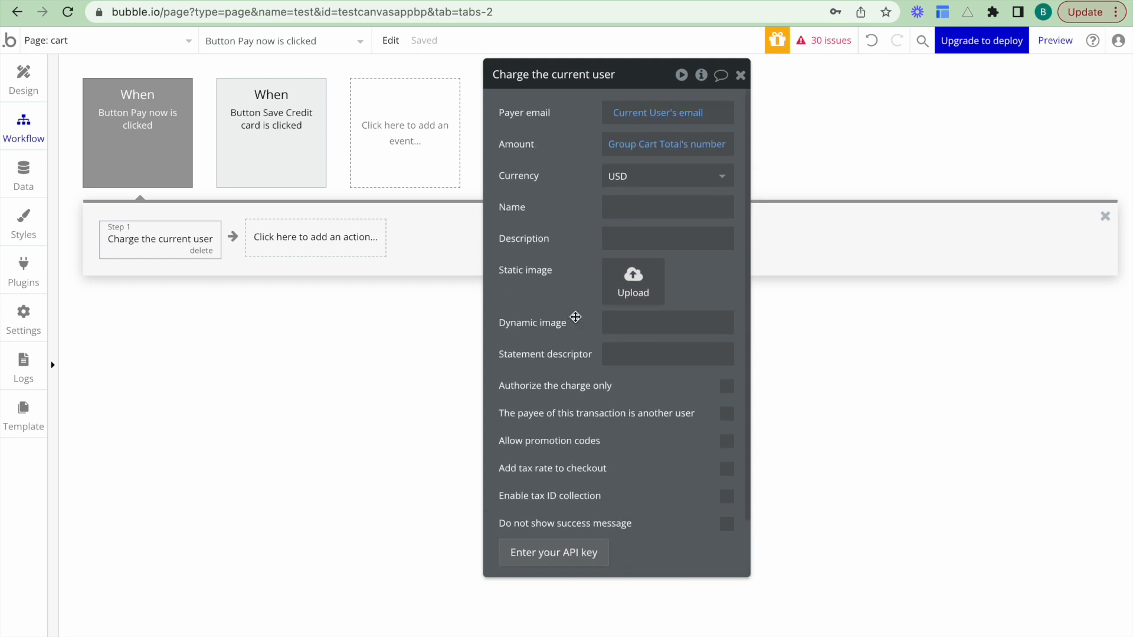
mouse_move(576, 317)
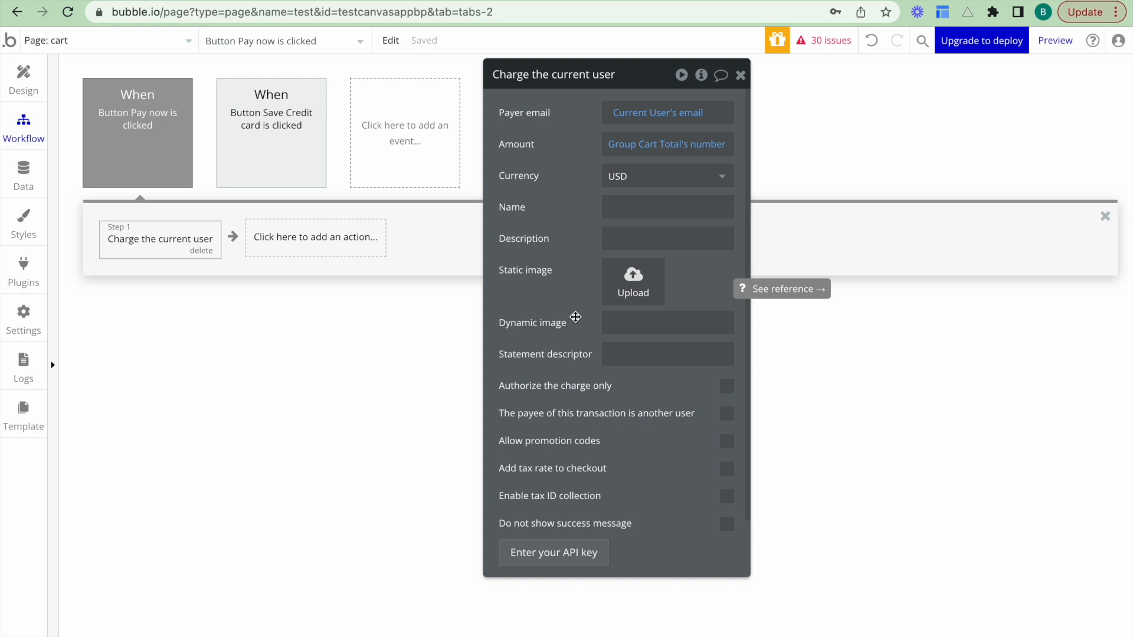
Step: Add a "Collect the user's CC information" action to the "Button Save Credit card is clicked" event
click(270, 136)
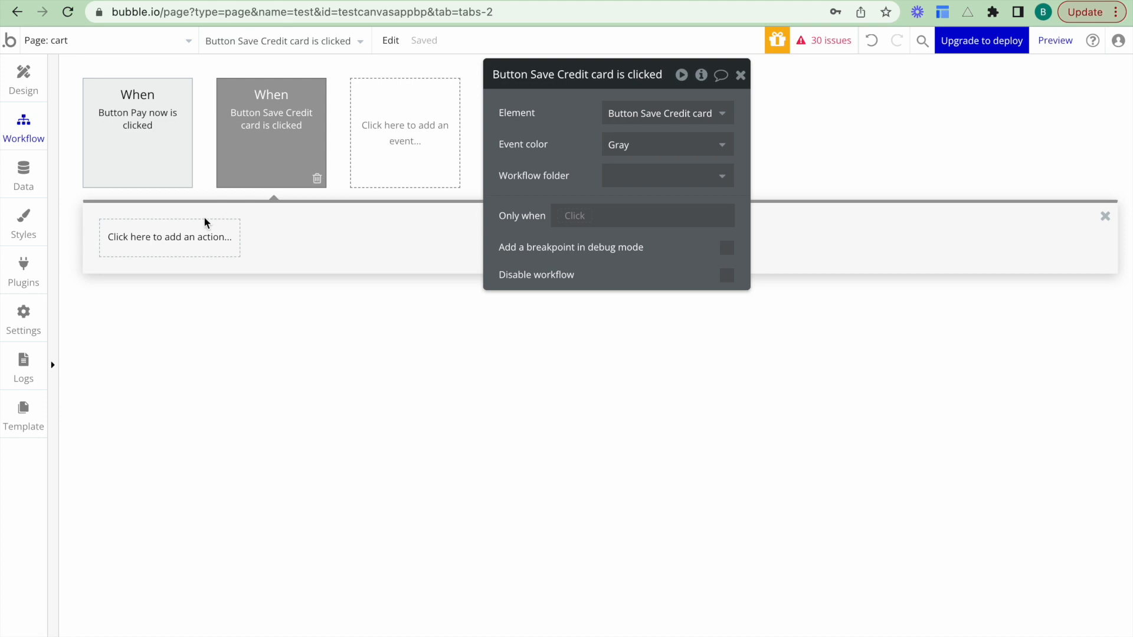
click(195, 239)
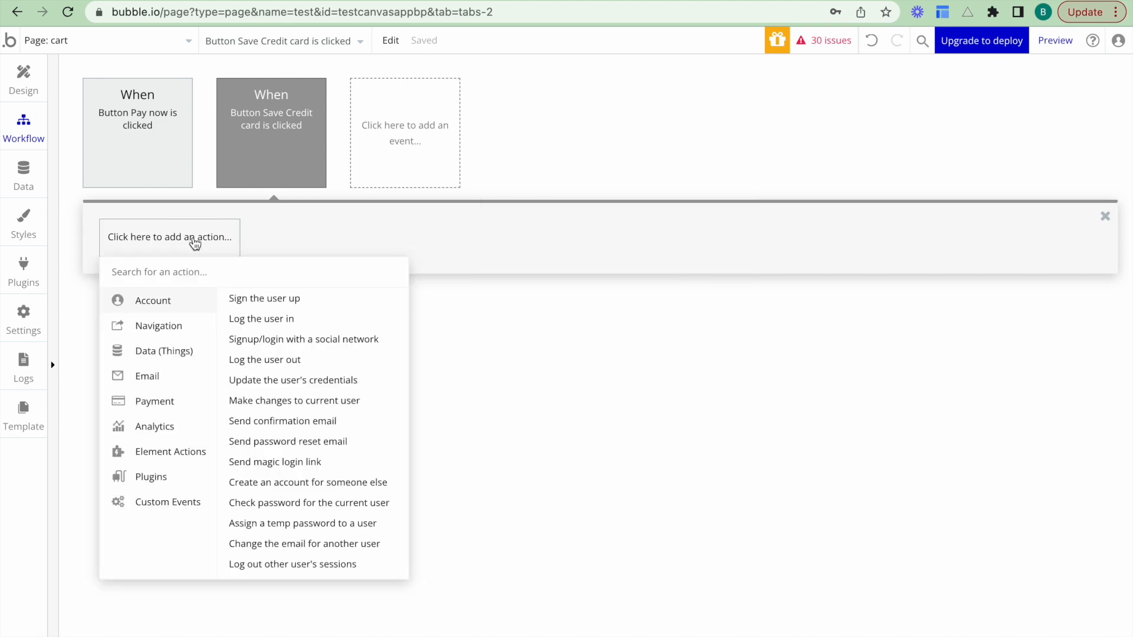
text(sav)
key(BackSpace)
key(BackSpace)
key(BackSpace)
text(cre)
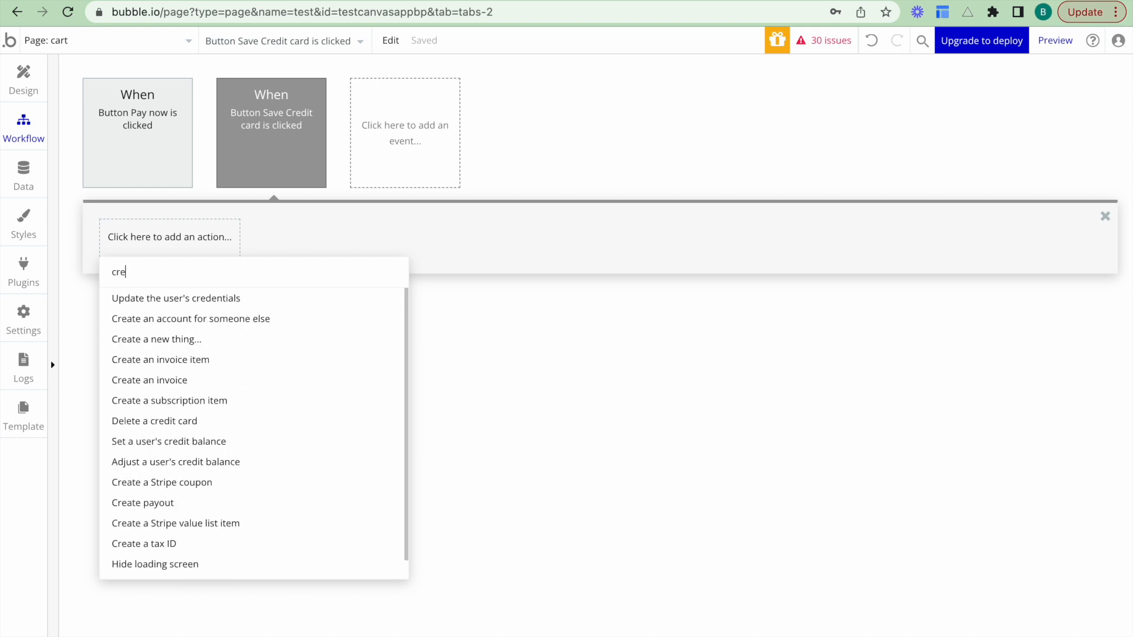
key(BackSpace)
key(BackSpace)
key(BackSpace)
text(cc)
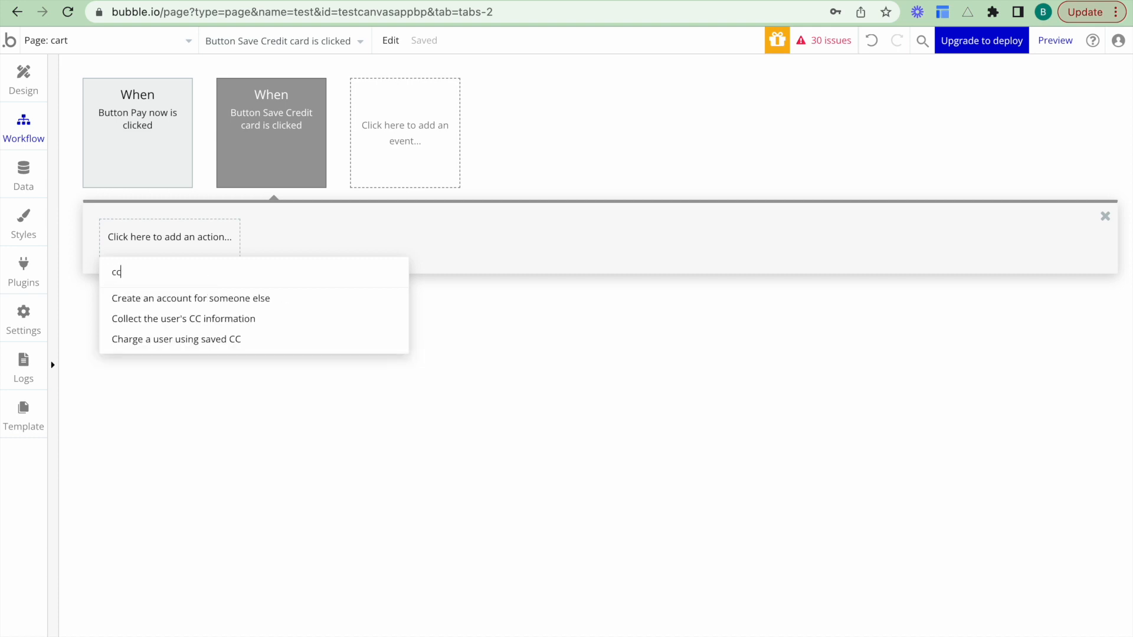
click(204, 321)
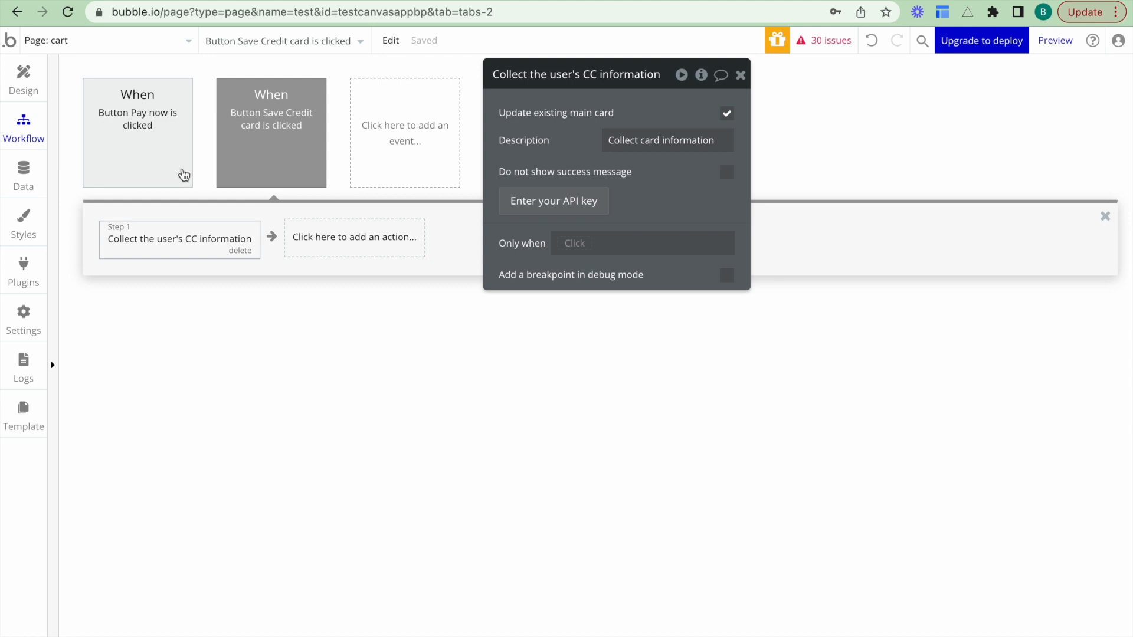
Step: Delete the "Charge the current user" action from the "Button Pay now is clicked" event
click(157, 163)
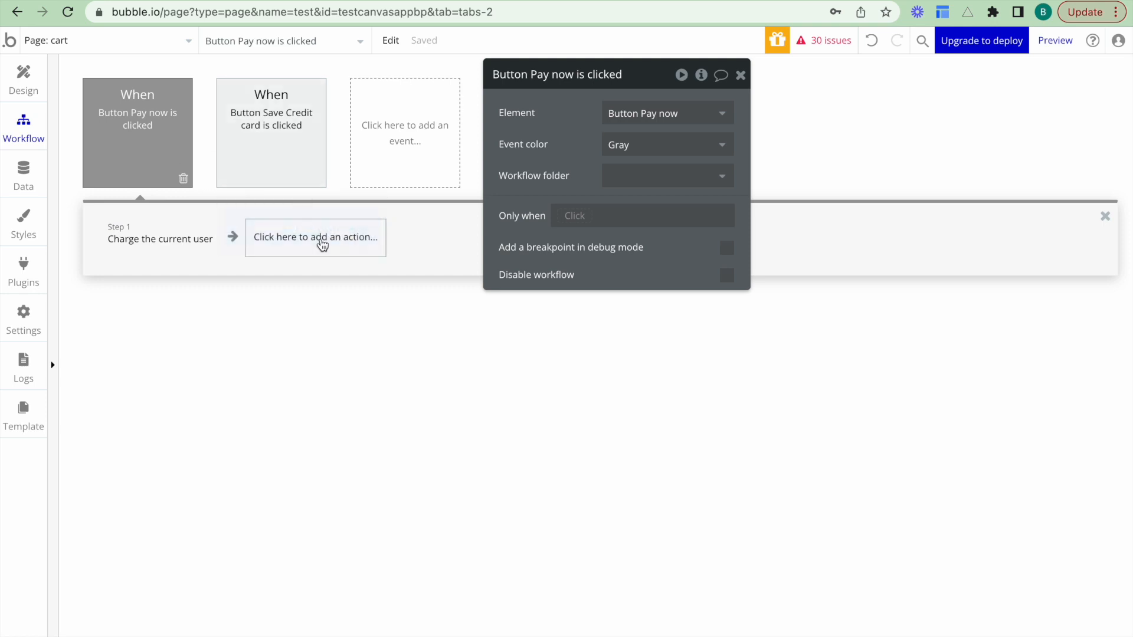
click(191, 246)
key(Delete)
Step: Add a "Charge a user using saved CC" action to the "Button Pay now is clicked" event with Current User as the charged user
click(170, 257)
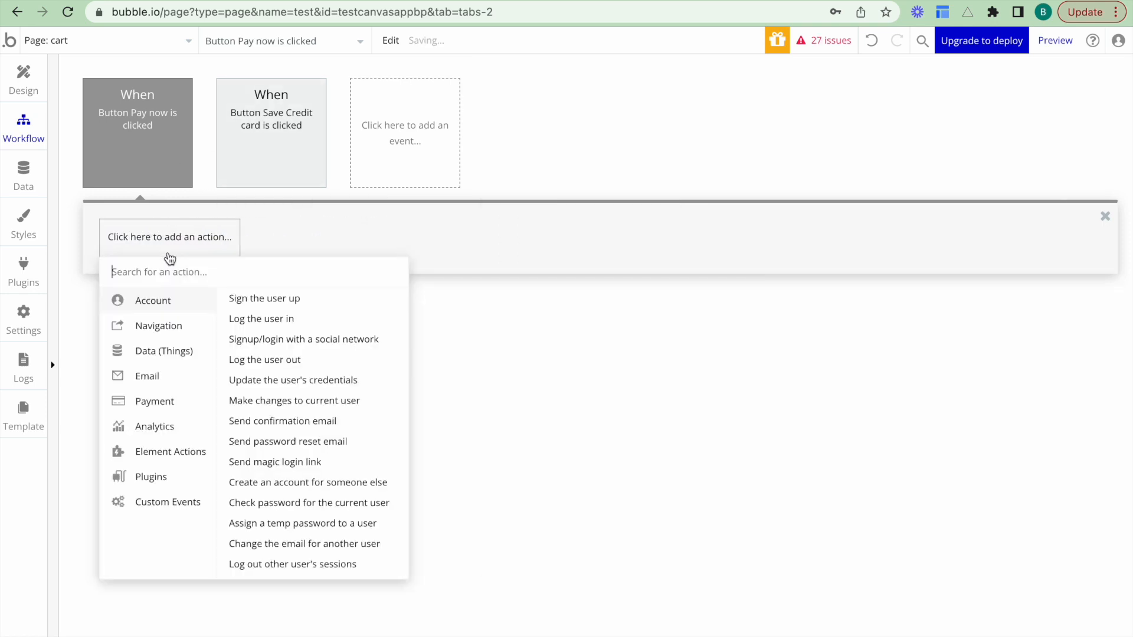
text(char)
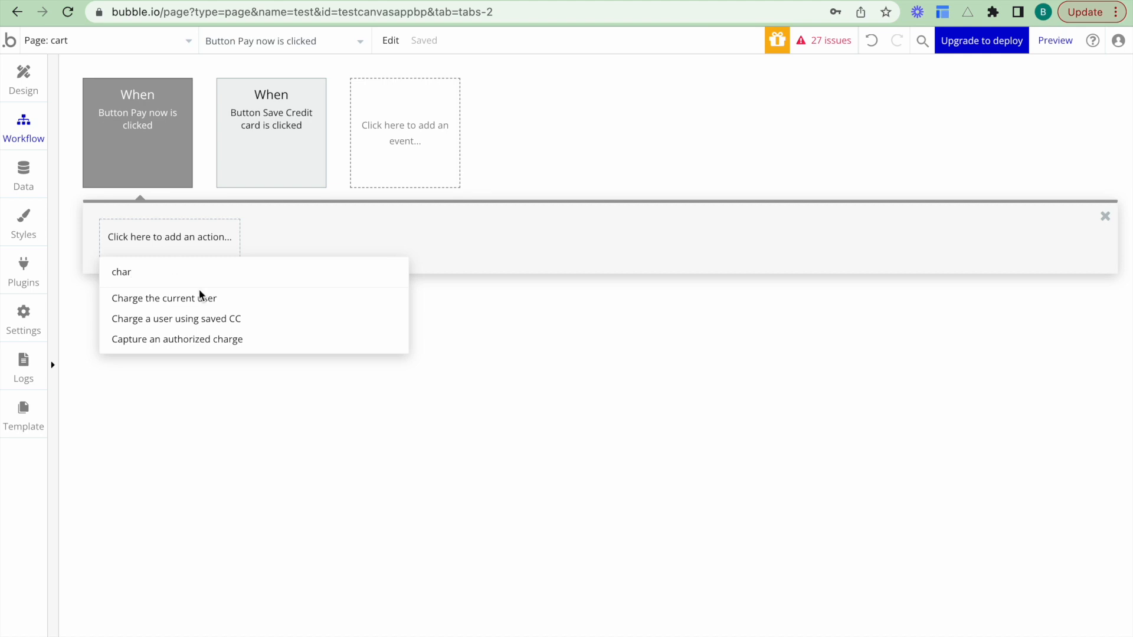
click(217, 322)
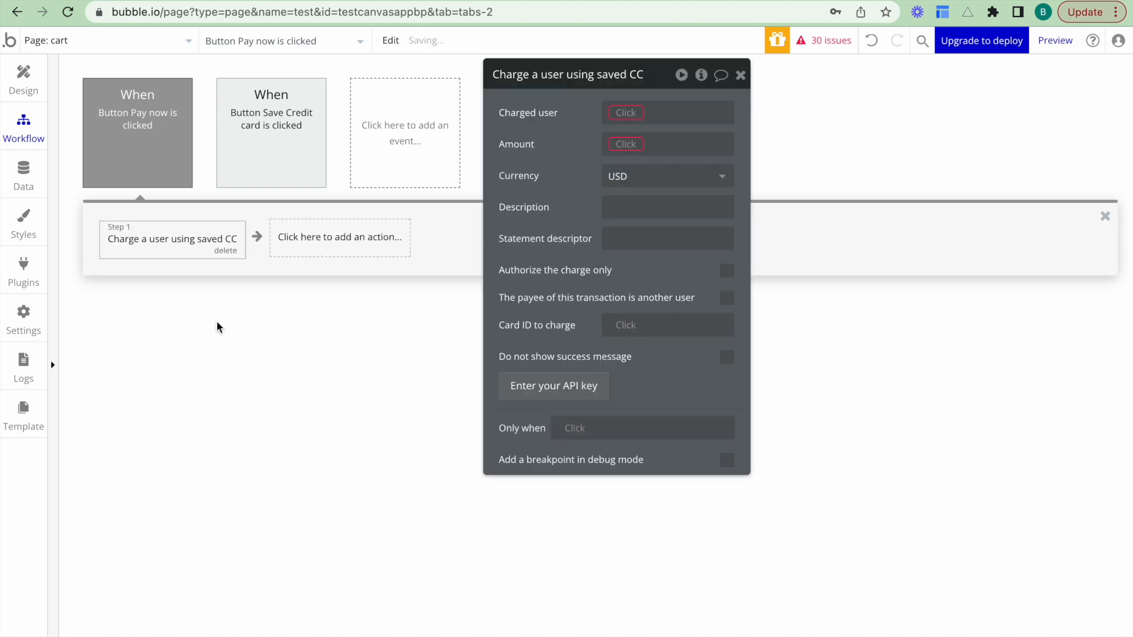
click(627, 112)
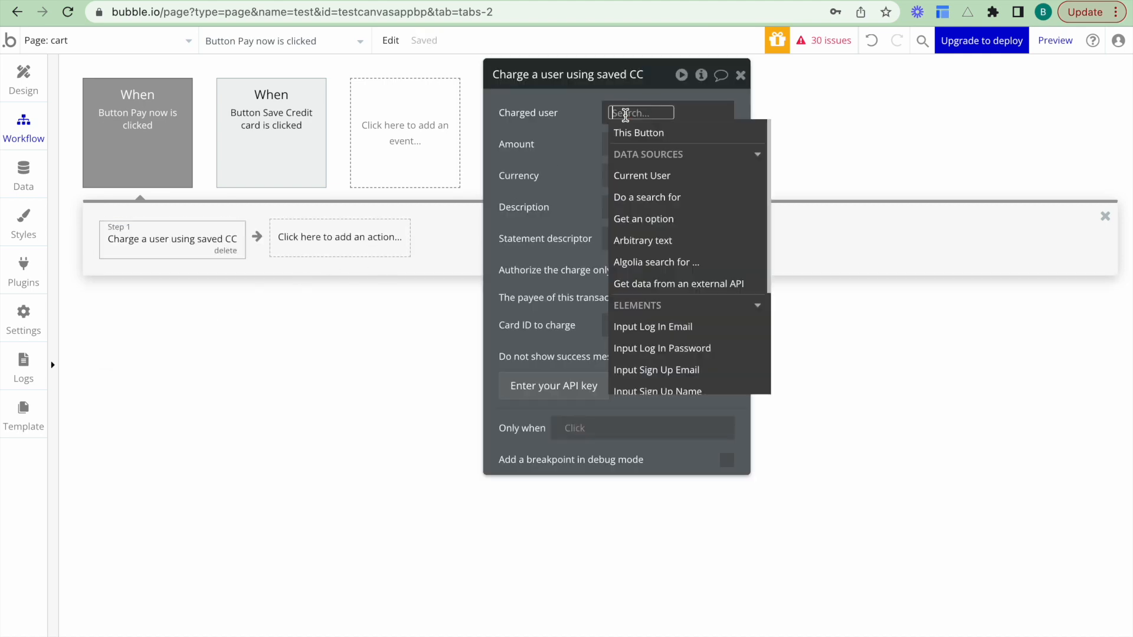
click(625, 175)
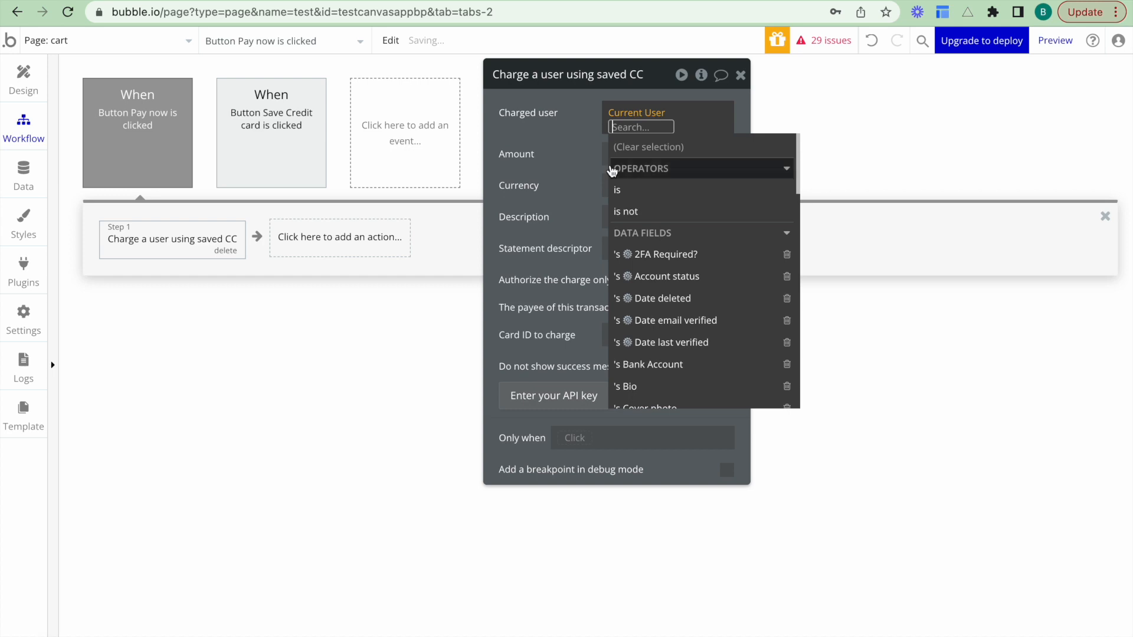
click(572, 146)
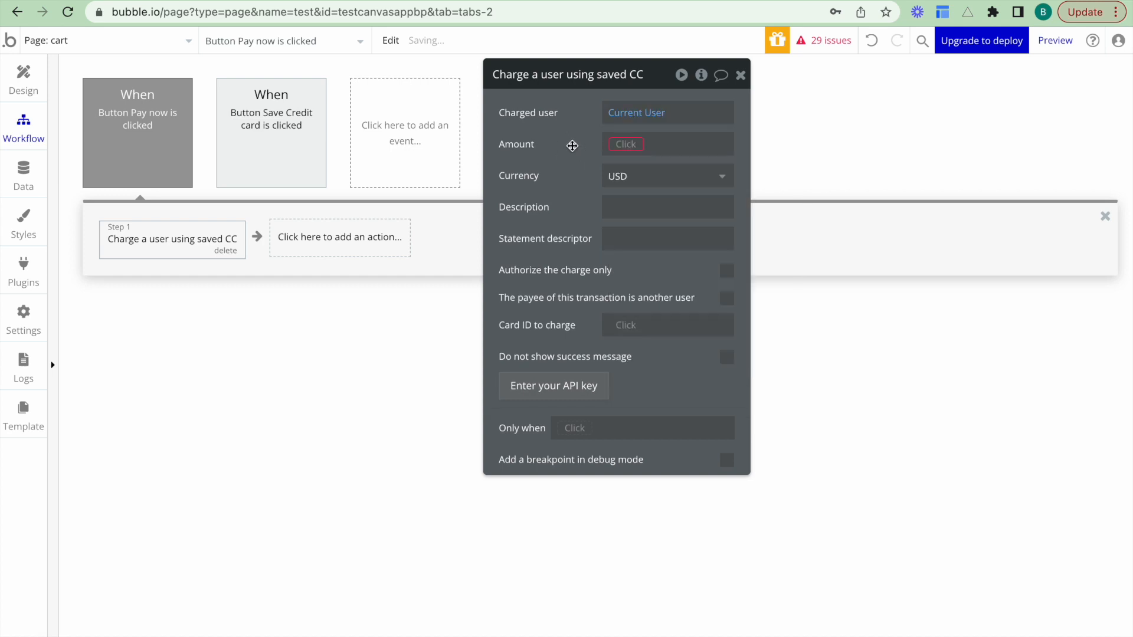
Step: Set the saved-card charge action's amount to Group Cart Total's number
click(624, 154)
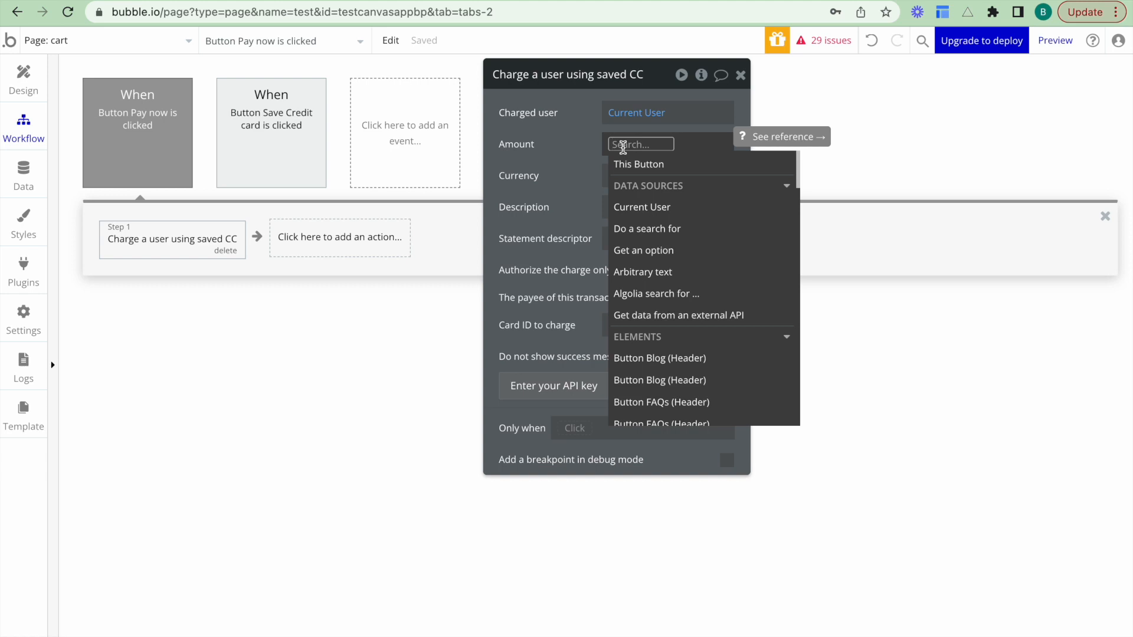
text(group cart)
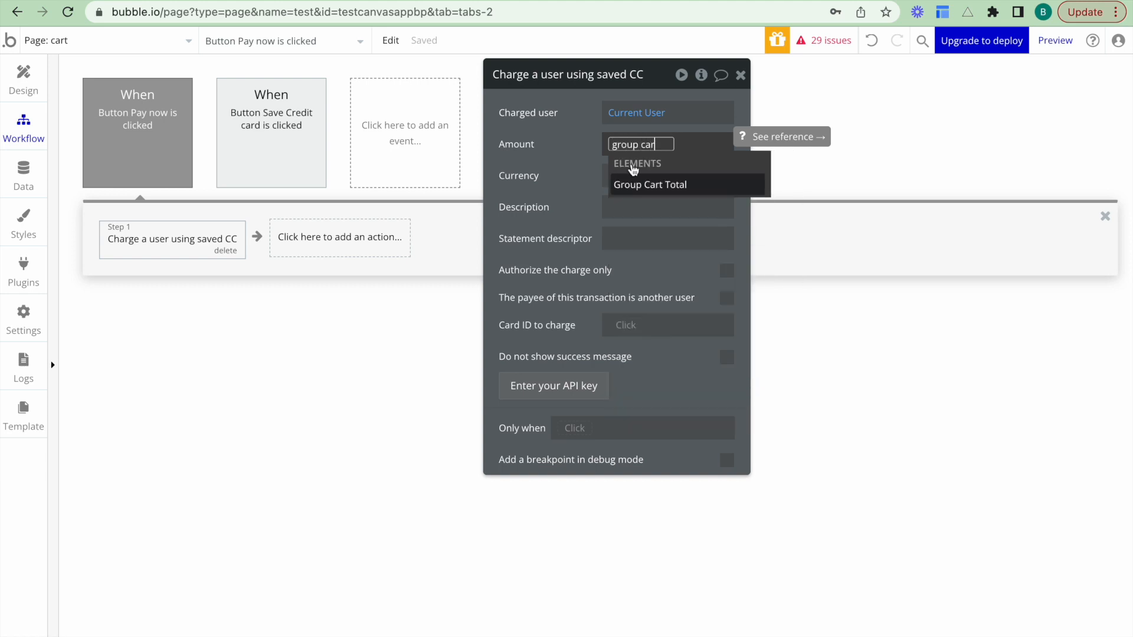
click(649, 188)
click(627, 201)
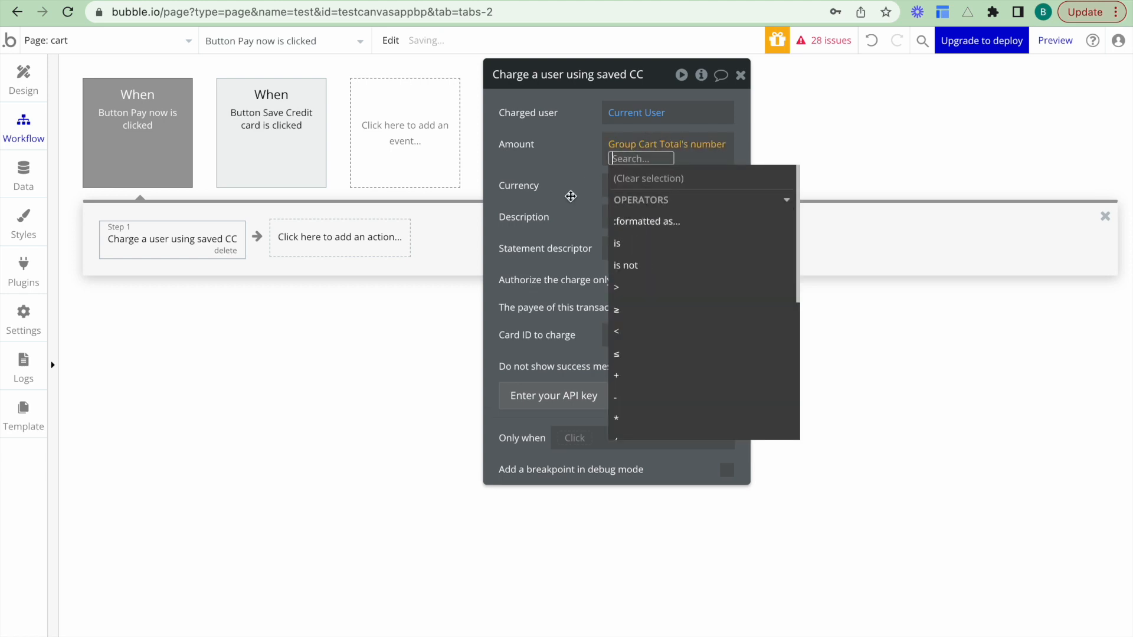
click(568, 195)
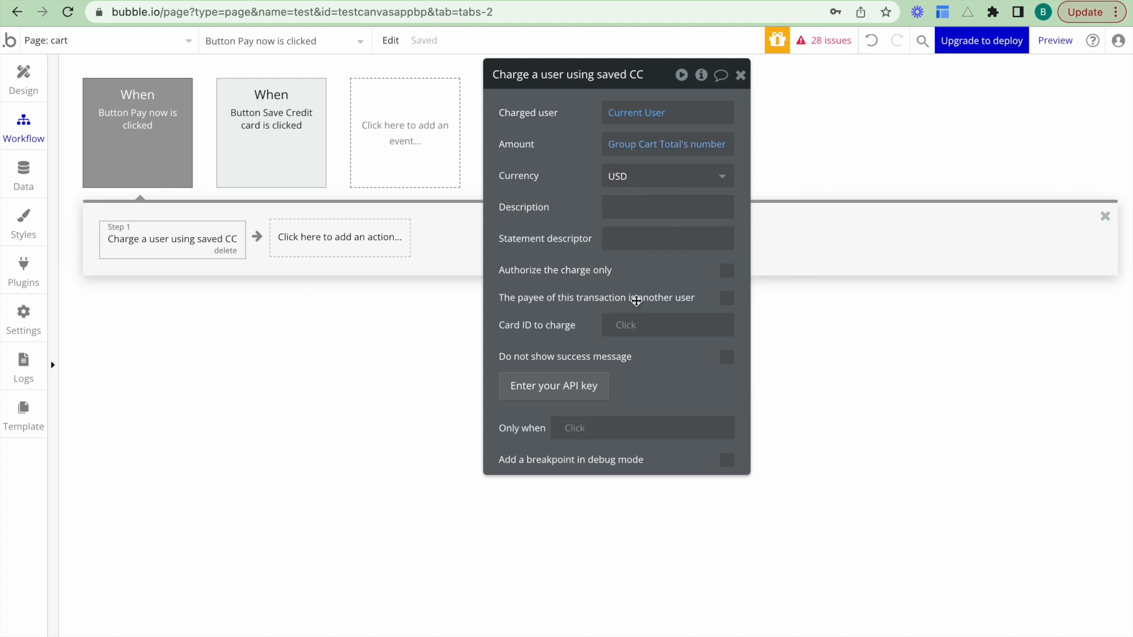
Step: Set the card ID to charge to Current User's Stripe Credit card's Id
click(624, 326)
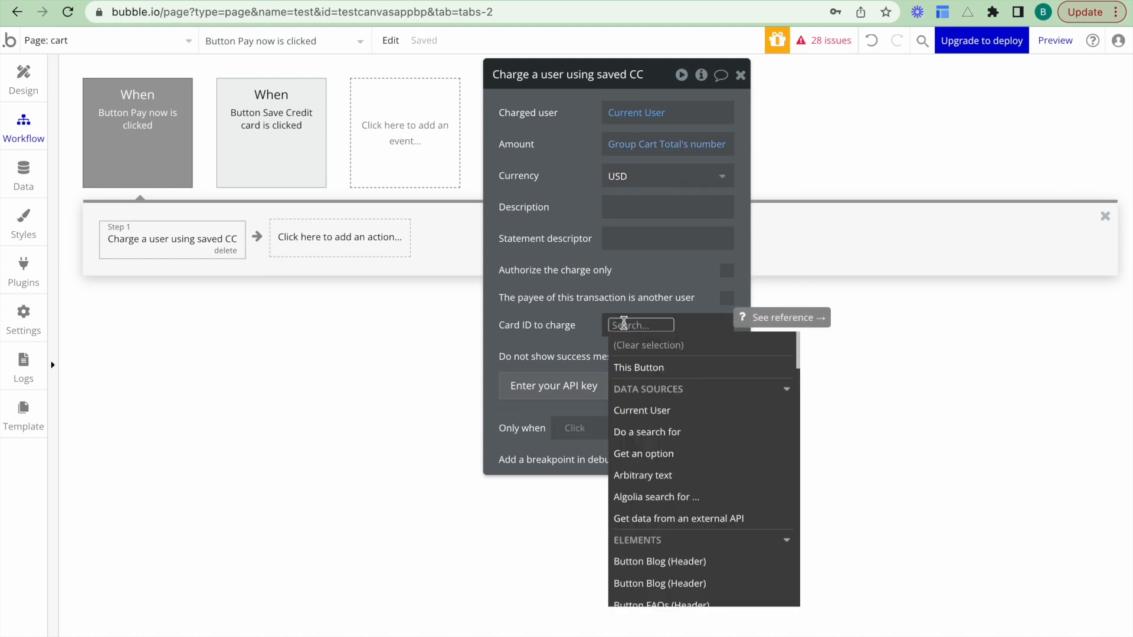
click(632, 412)
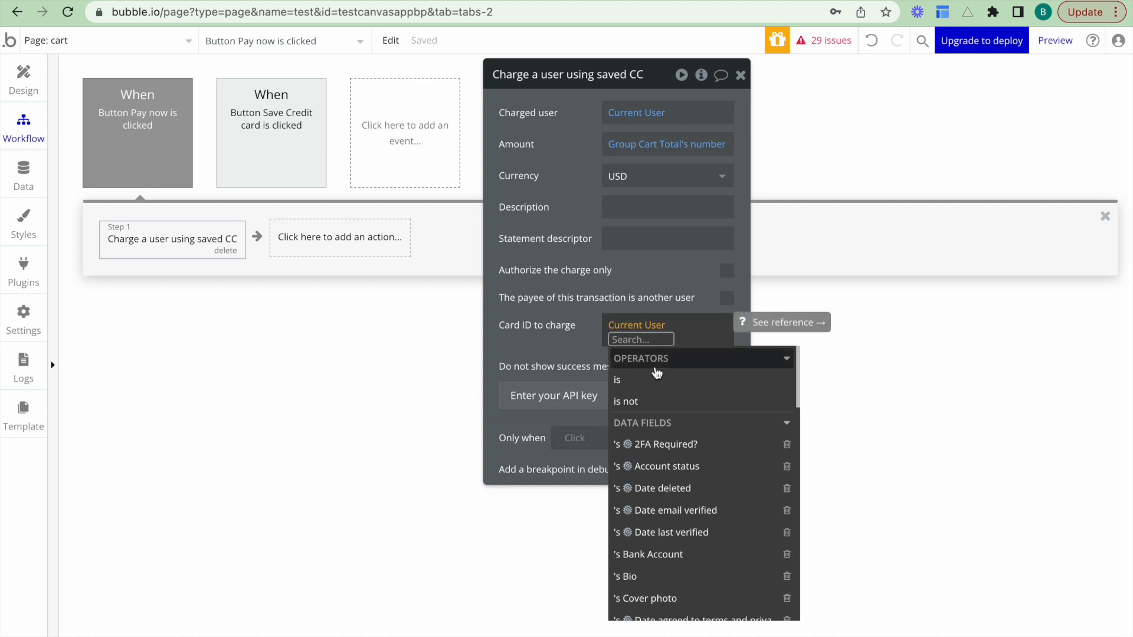
text(car)
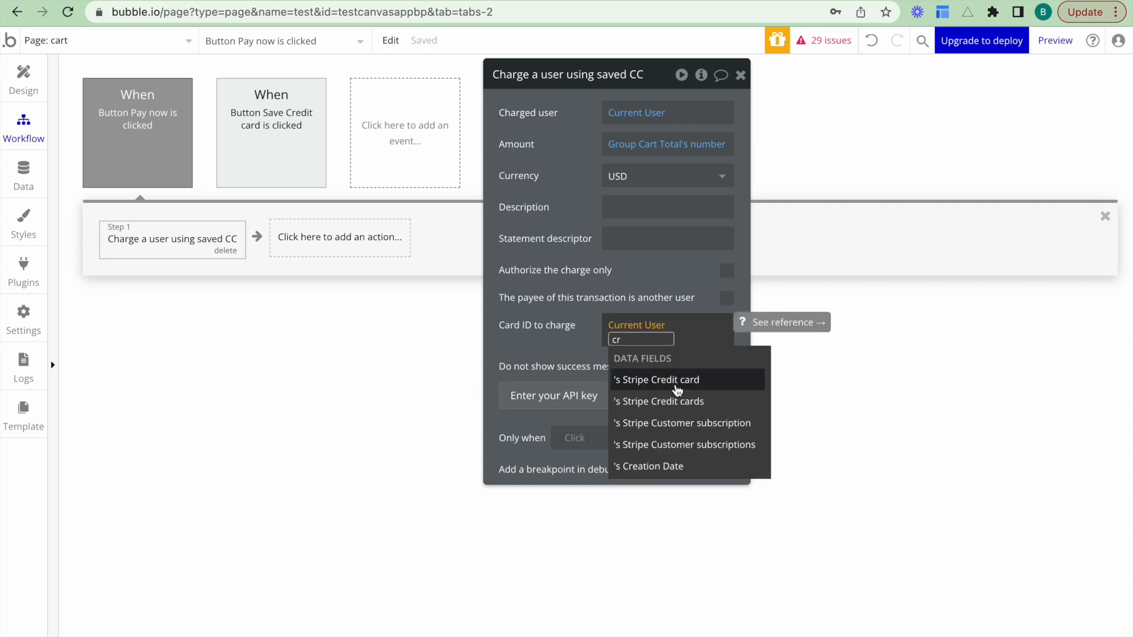
click(679, 383)
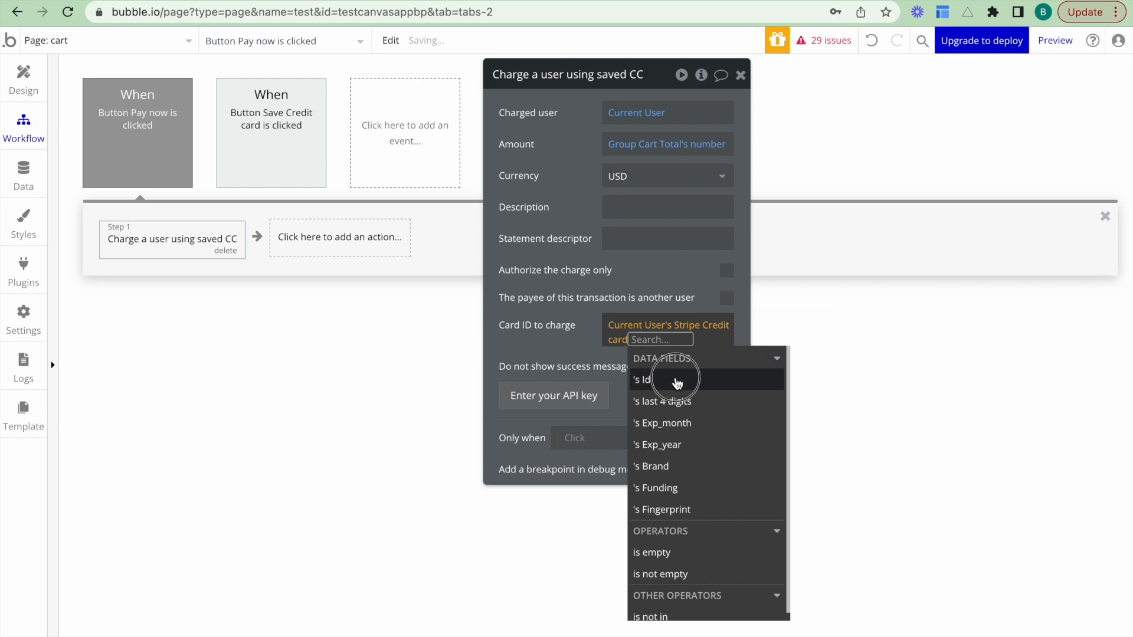
click(679, 383)
click(593, 353)
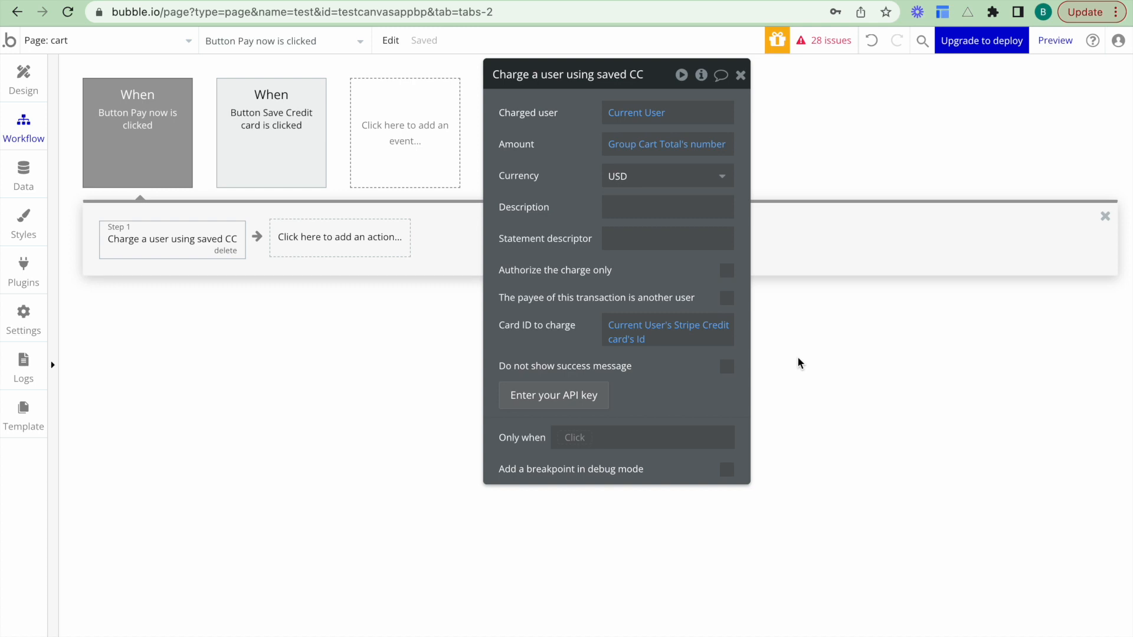
Step: Review the fields of the User data type, and return to the Pay now workflow
click(24, 174)
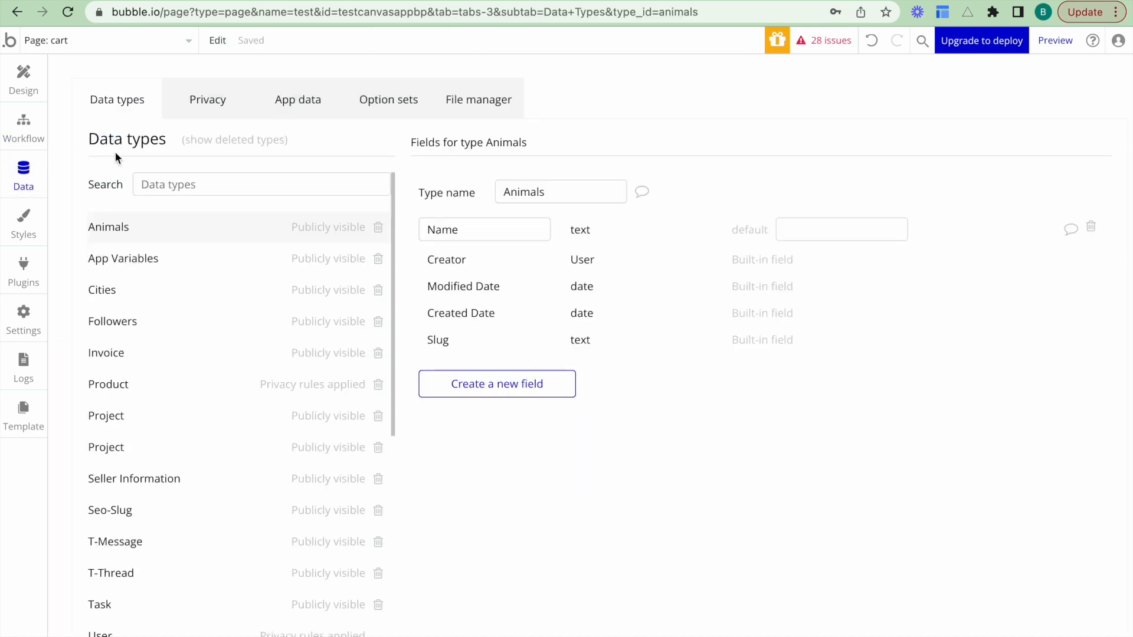
scroll(171, 271, down, 3)
click(142, 434)
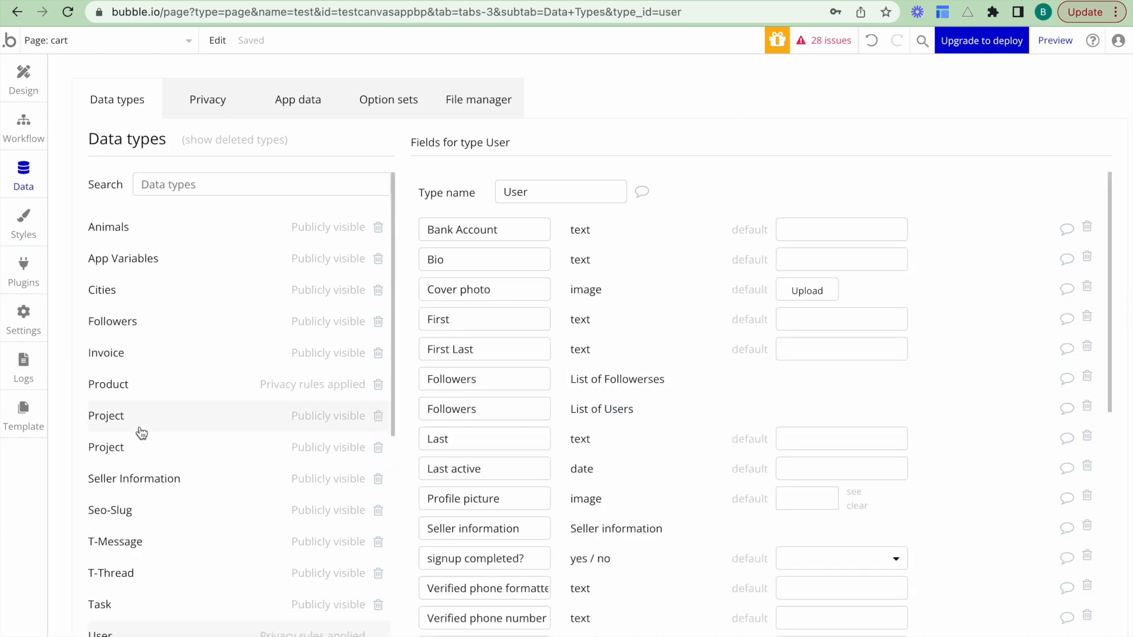
scroll(540, 332, down, 9)
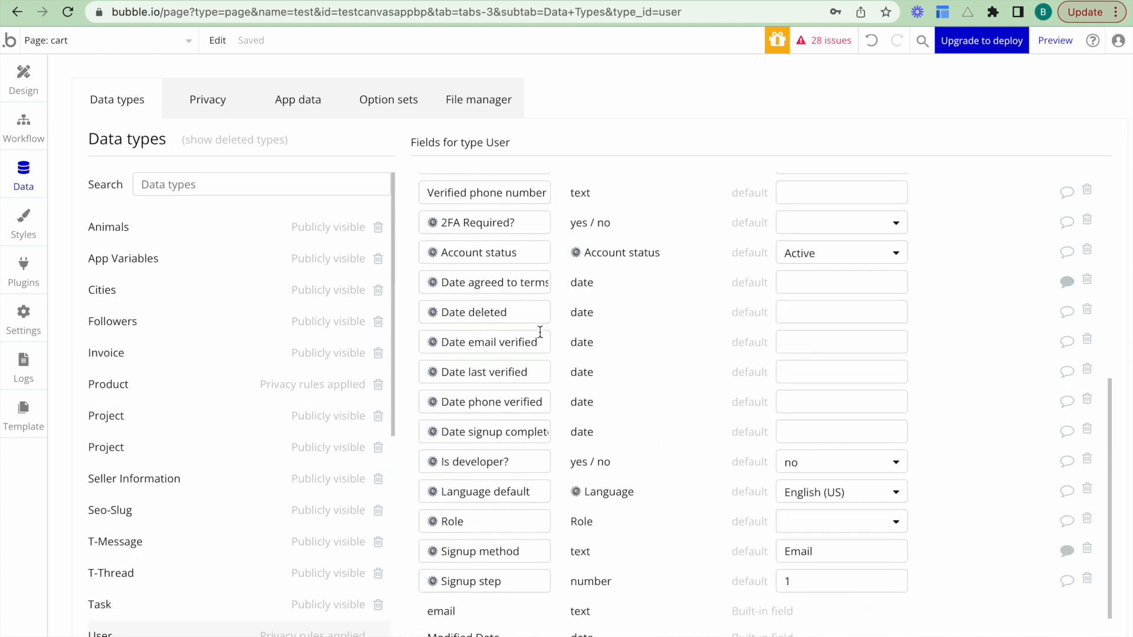
scroll(540, 332, up, 10)
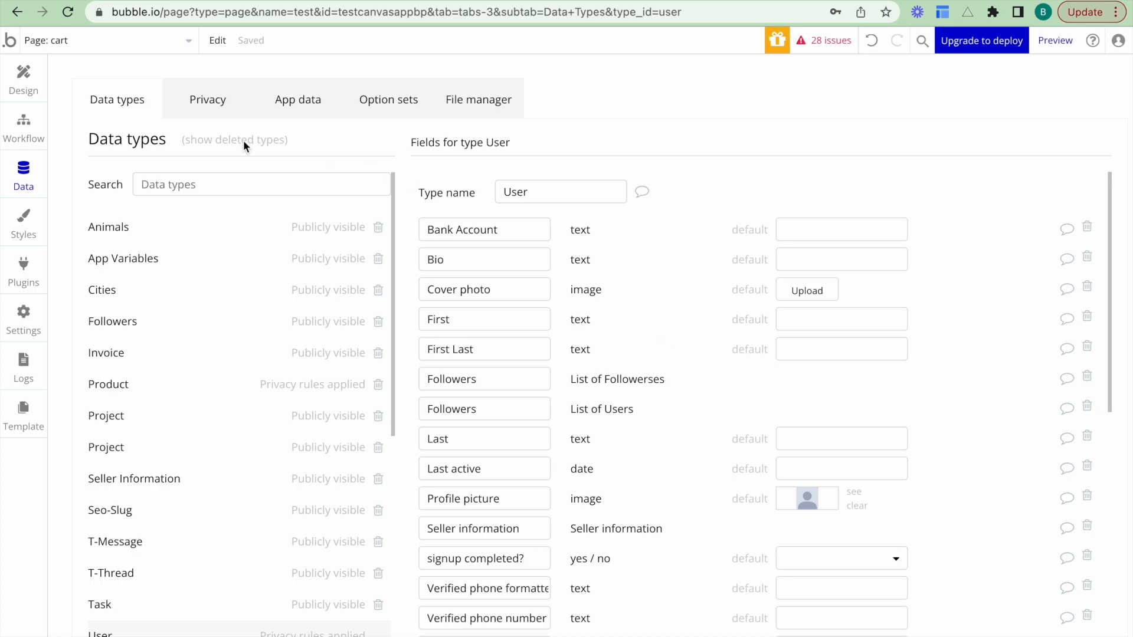
click(23, 125)
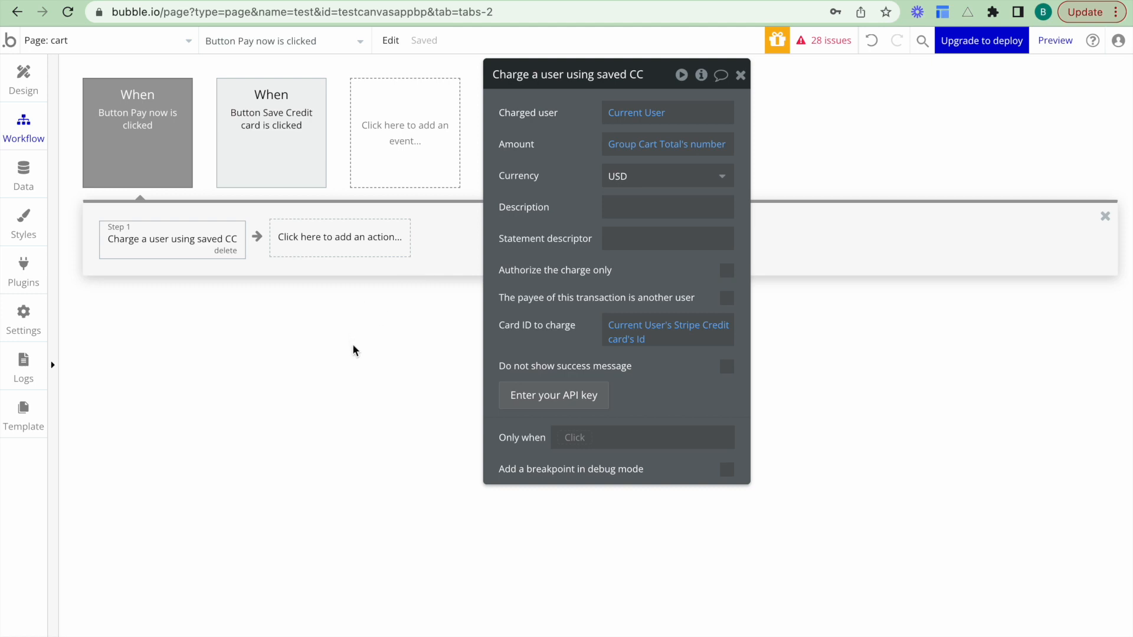